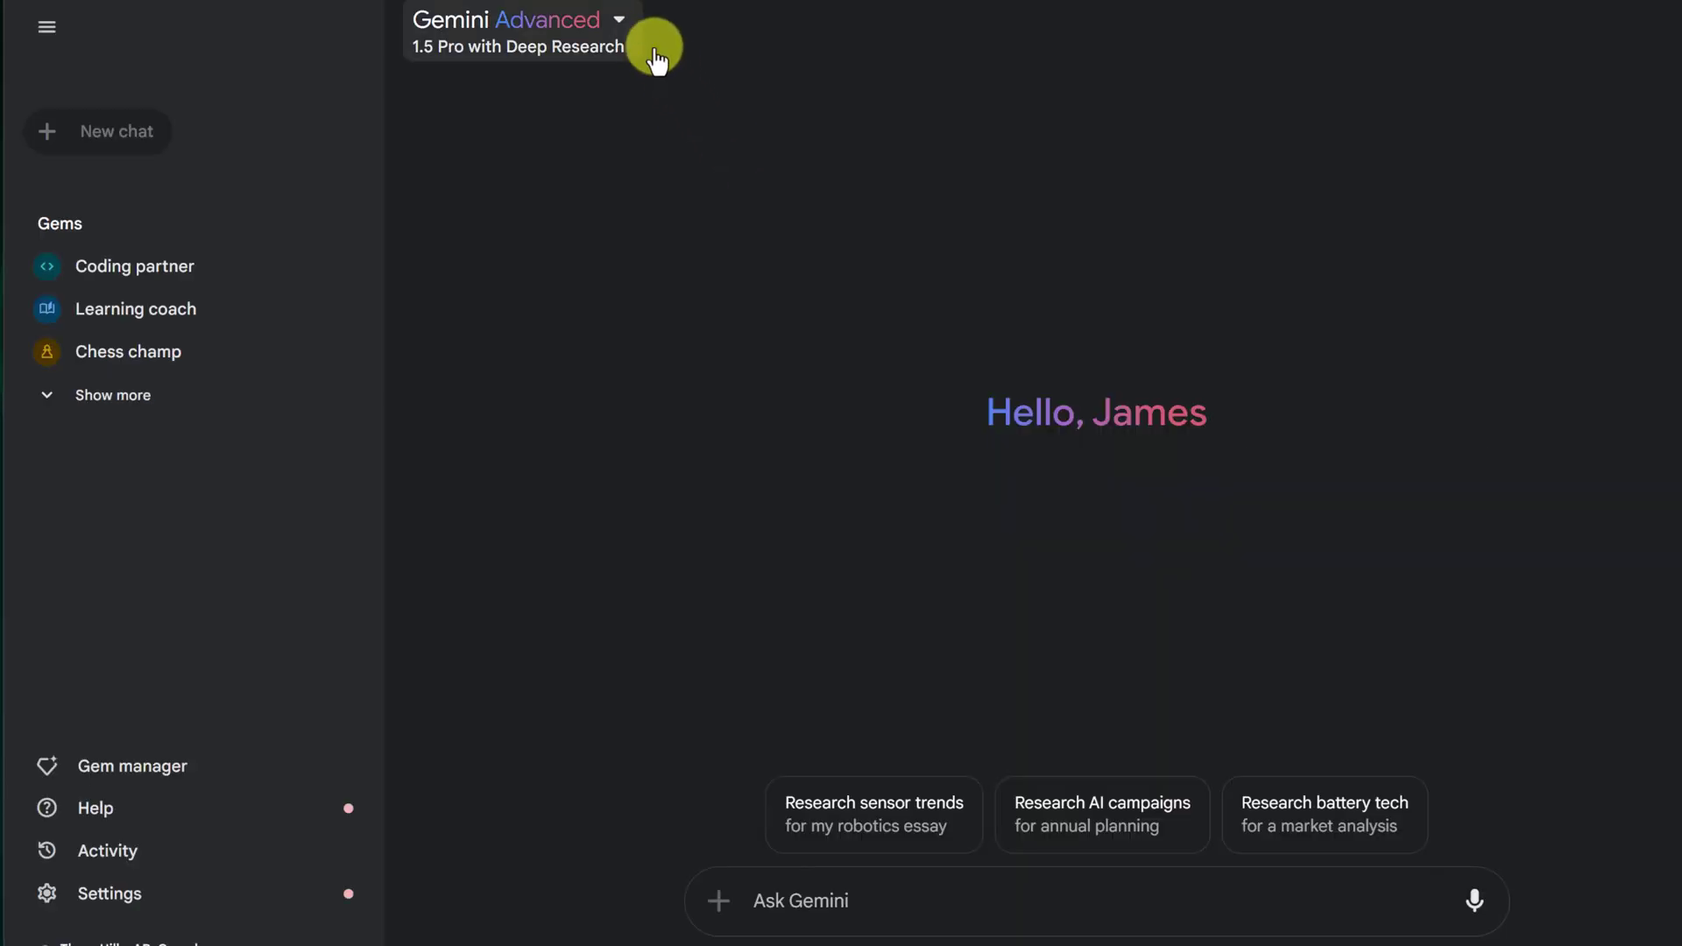
With Deep Research as the model, paste and send the remote work productivity prompt, then expand the six-step plan
click(620, 19)
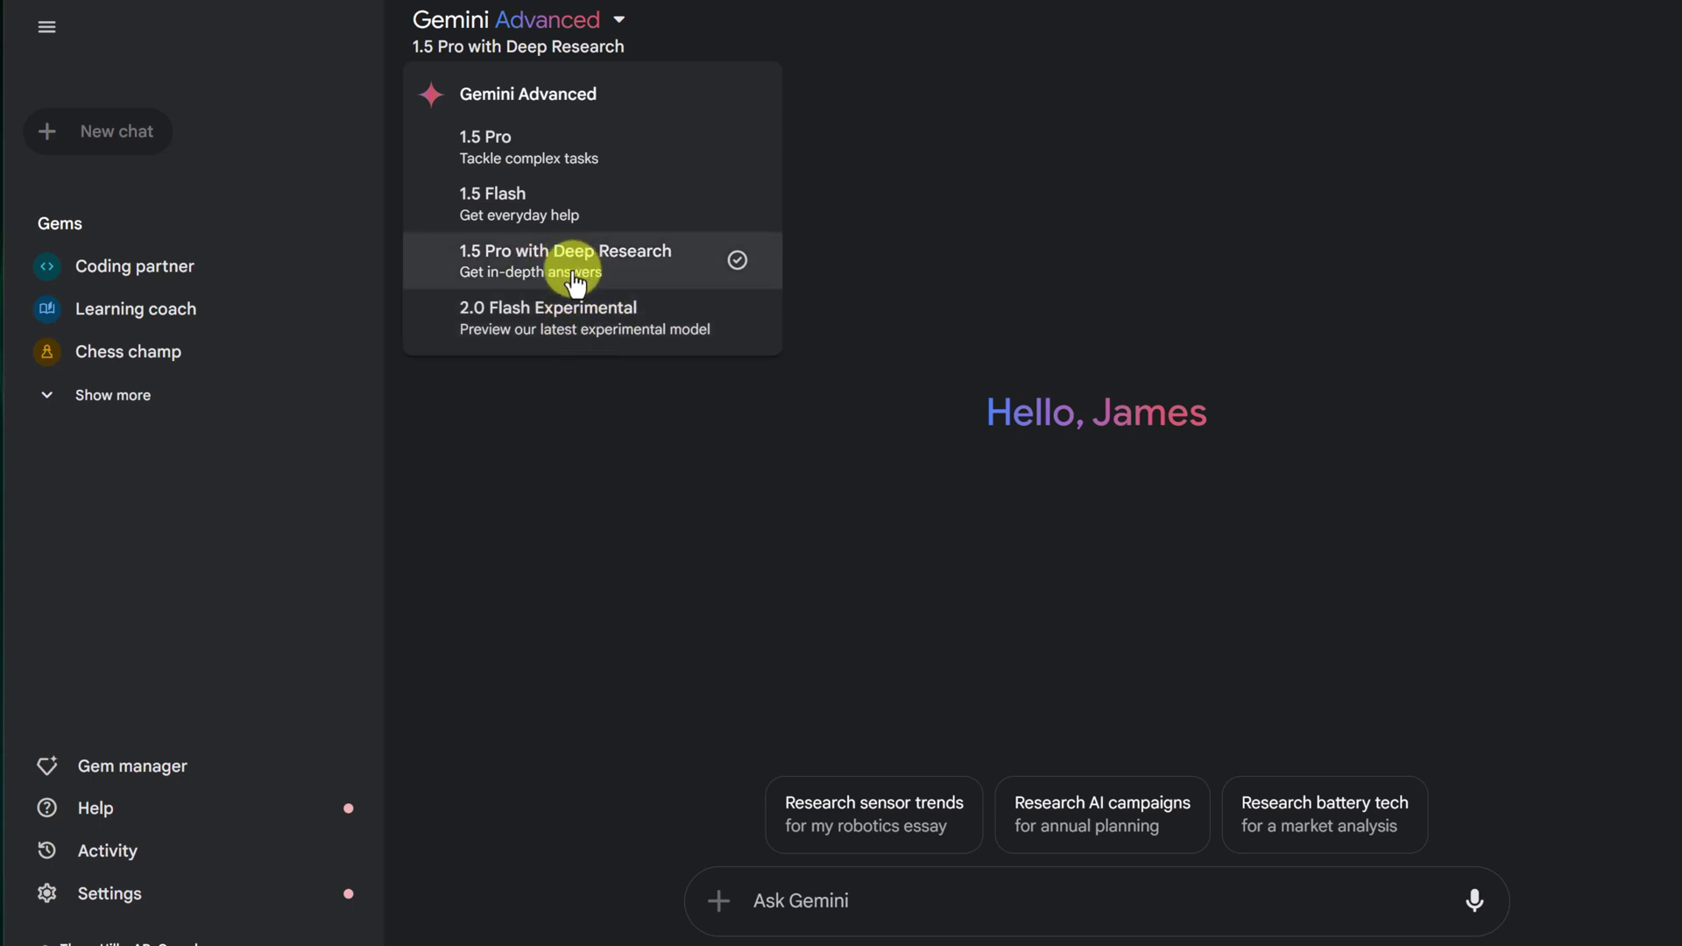
click(634, 262)
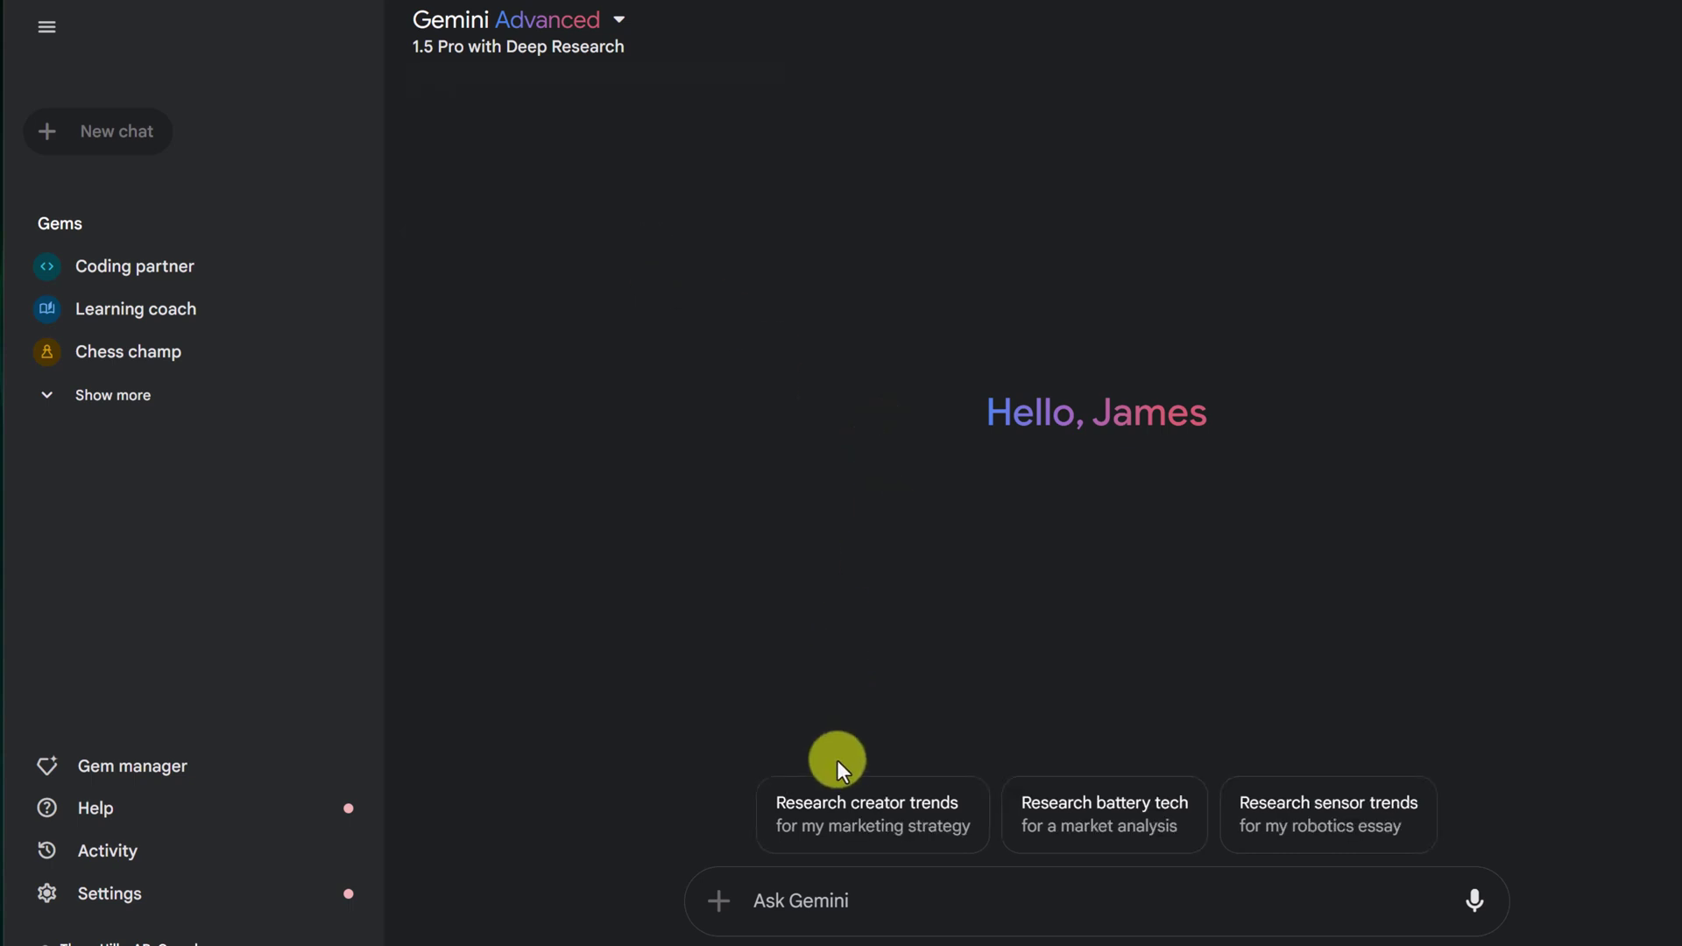
click(842, 909)
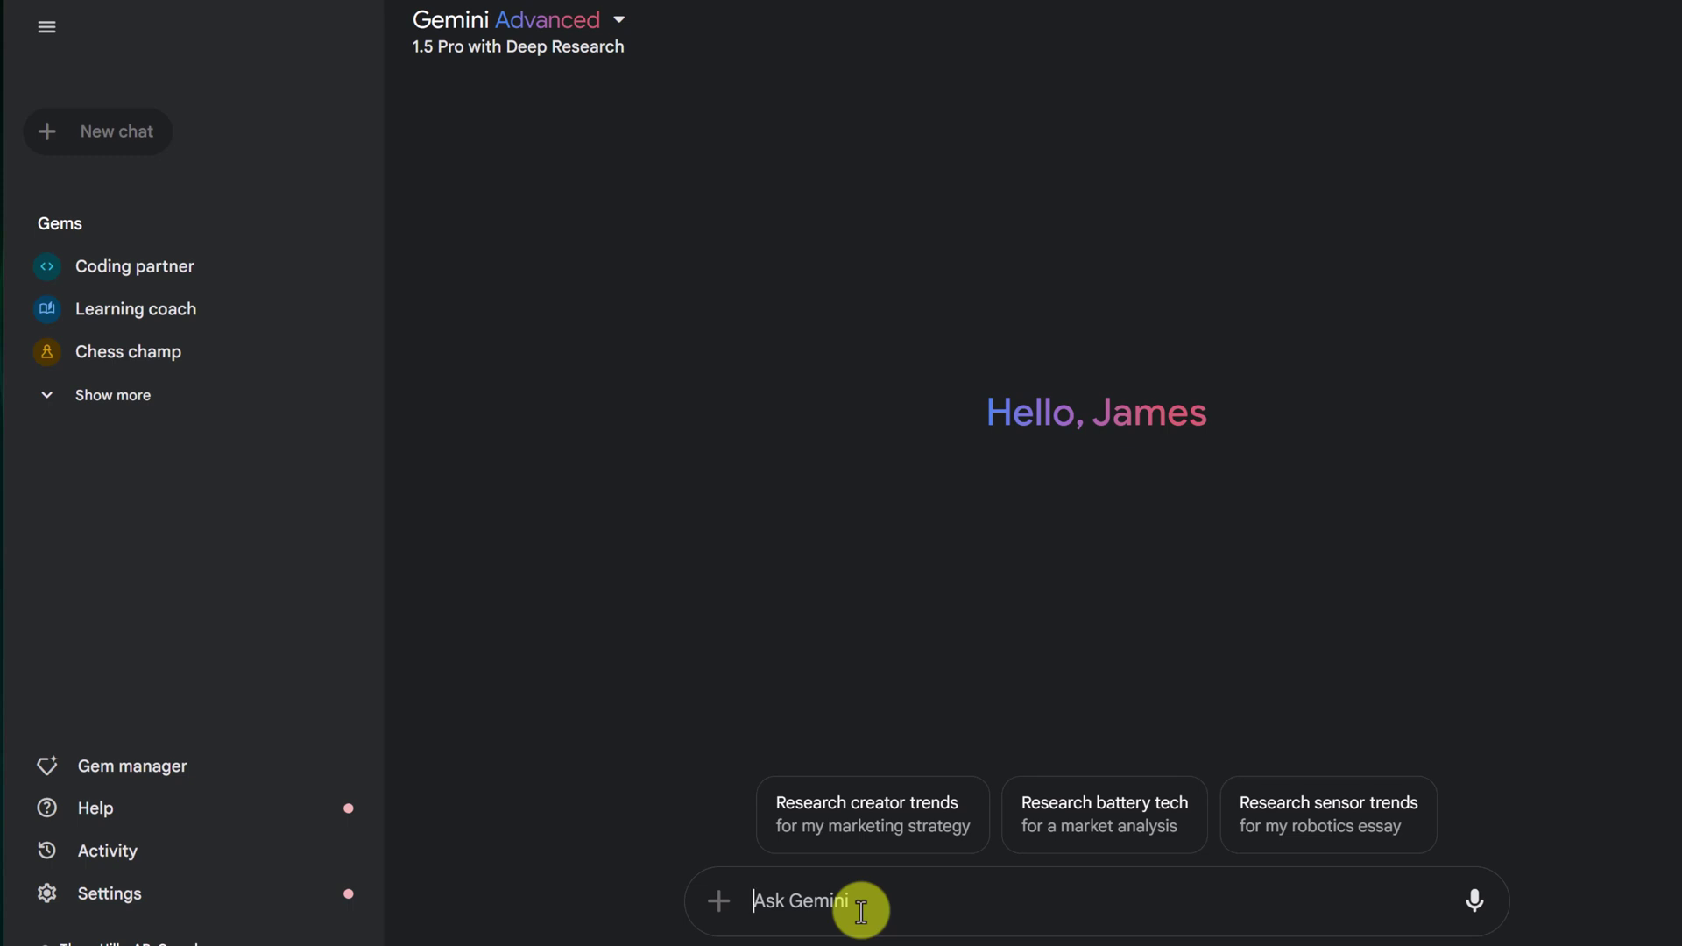
text(Provide an overview of the impact of remote work on employee productivity.)
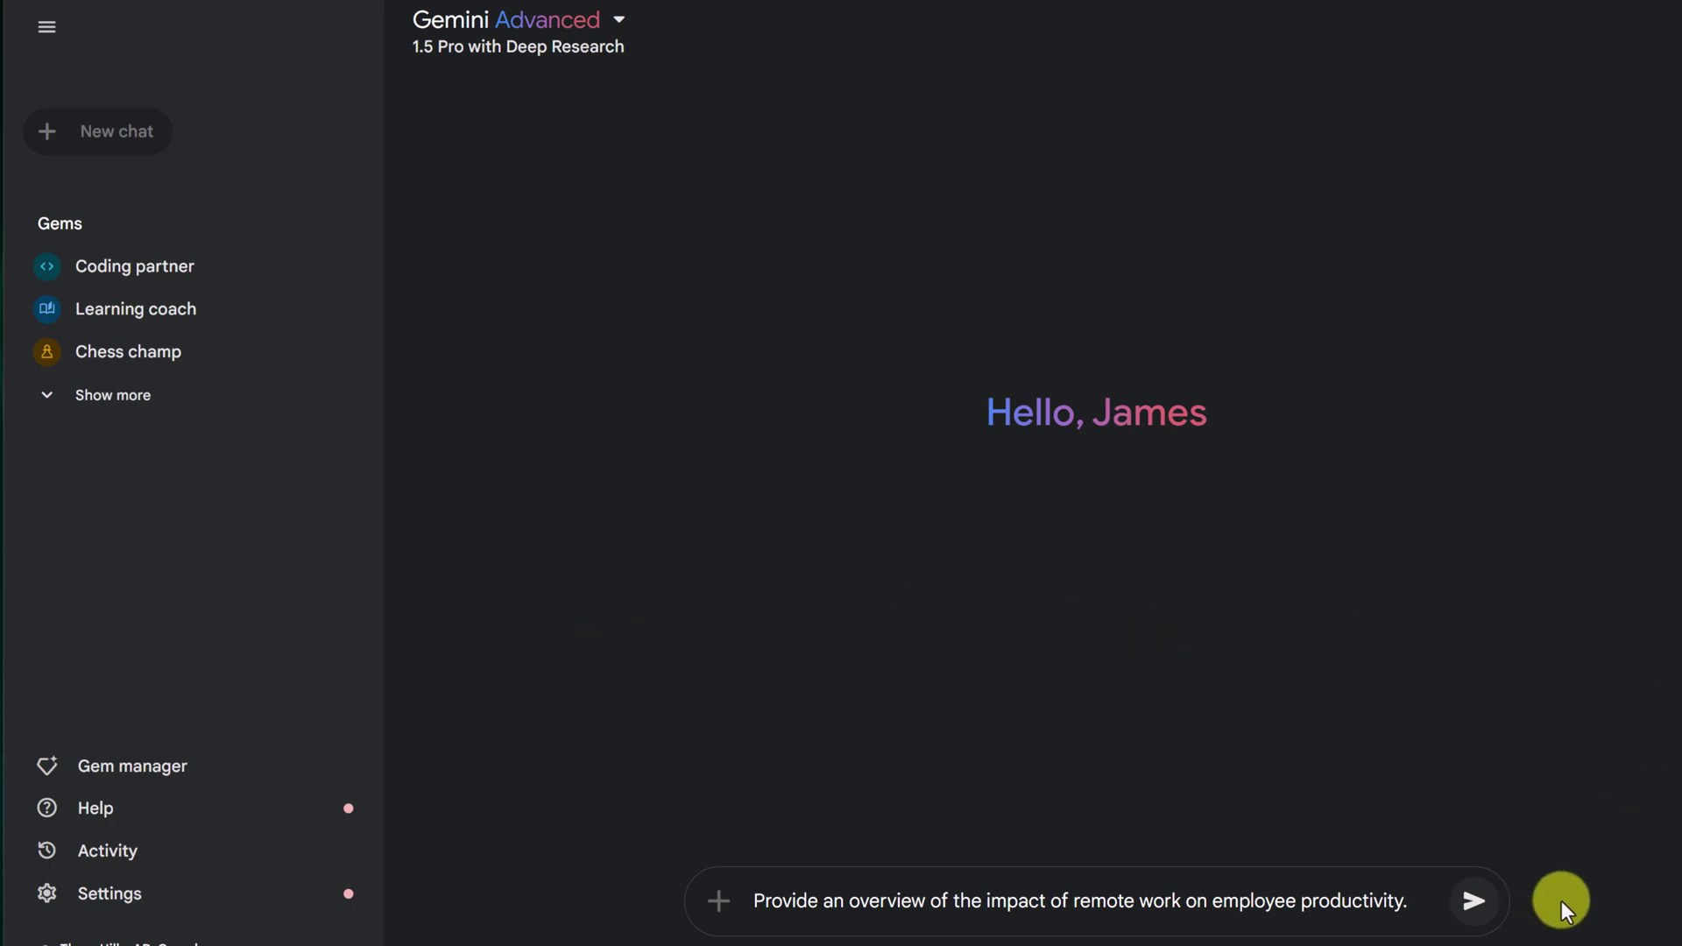
click(1475, 903)
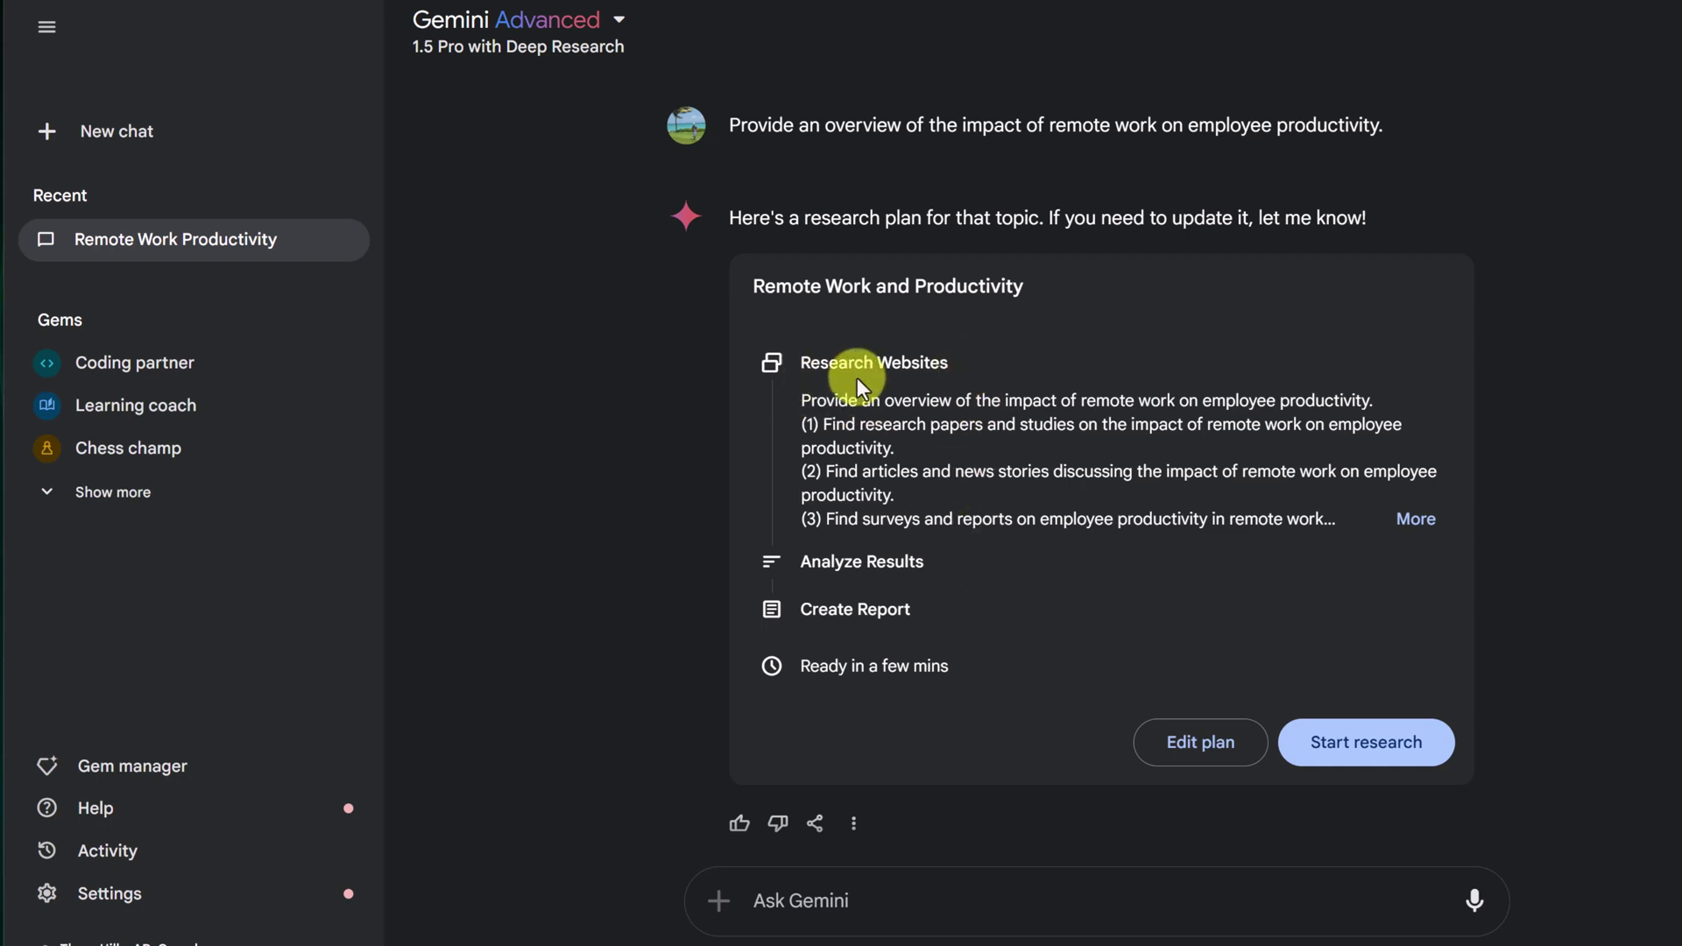
click(1416, 518)
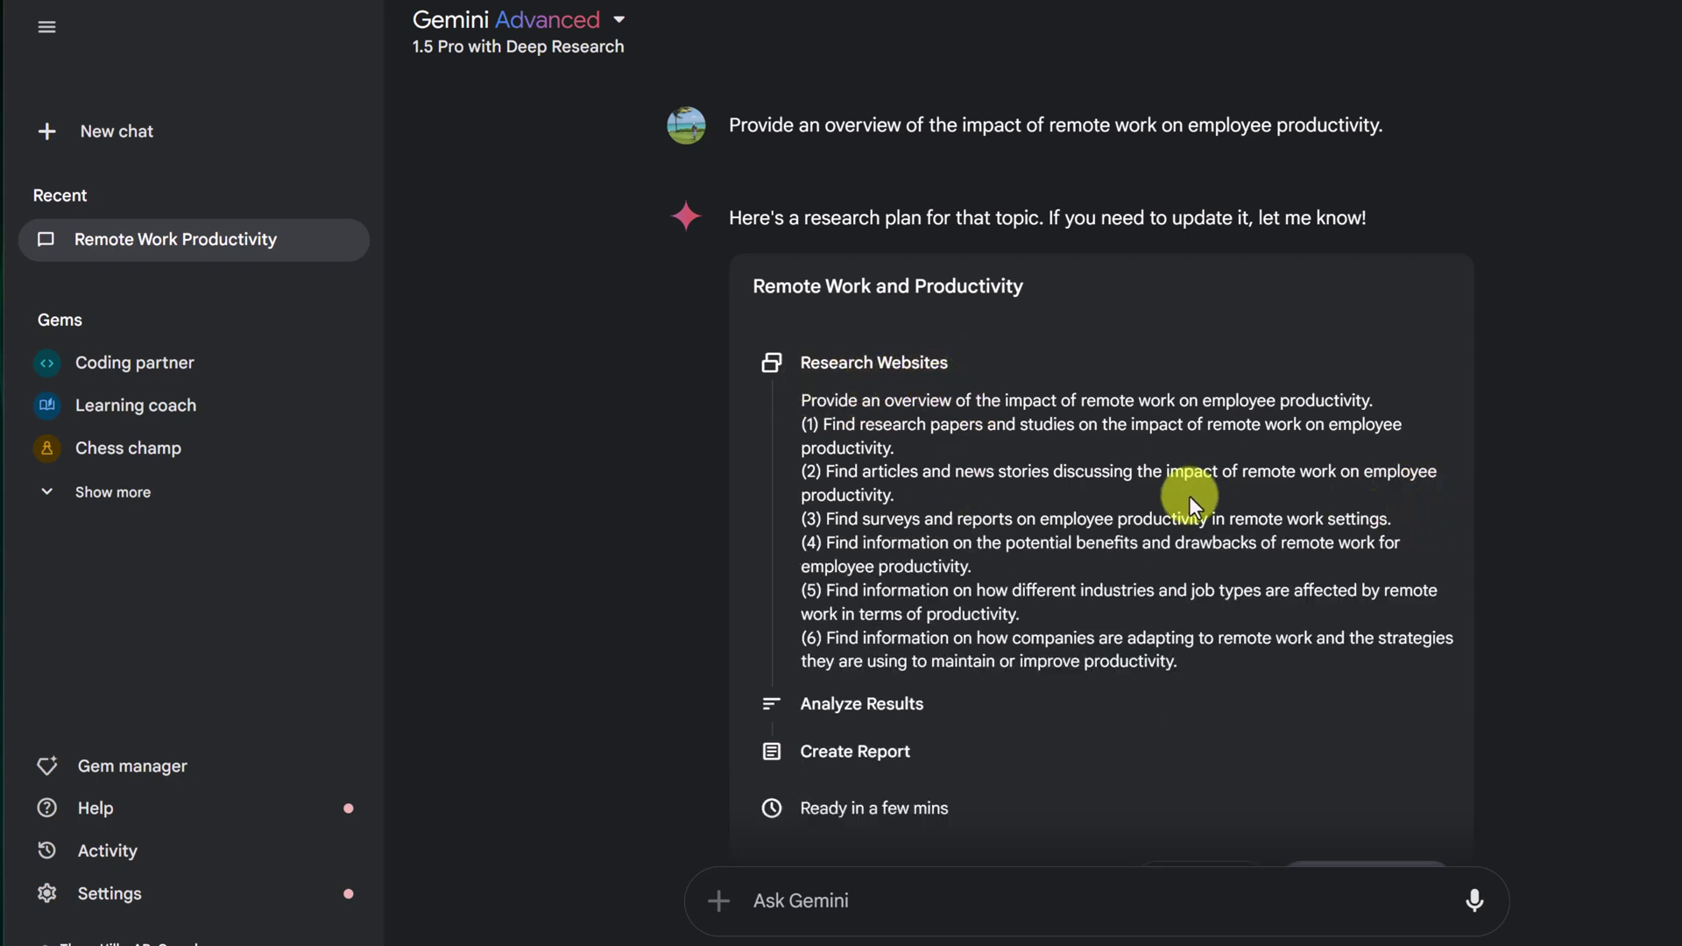
scroll(1156, 464, down, 1)
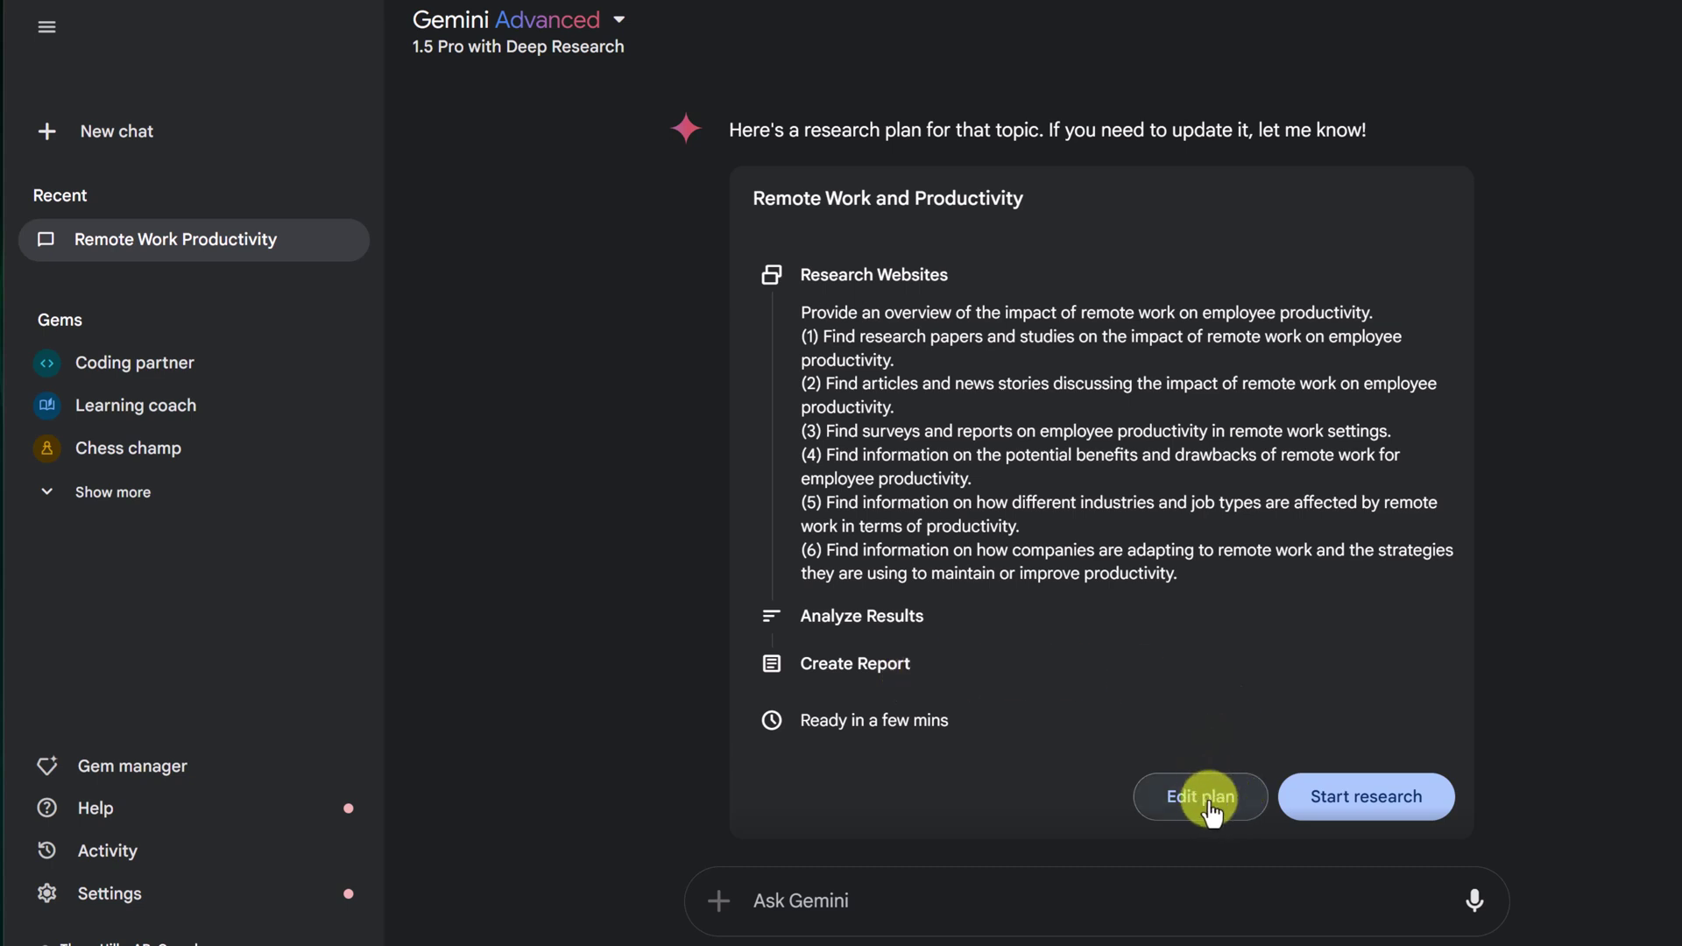
Start the research and reveal the sources cited for a report paragraph
click(1393, 796)
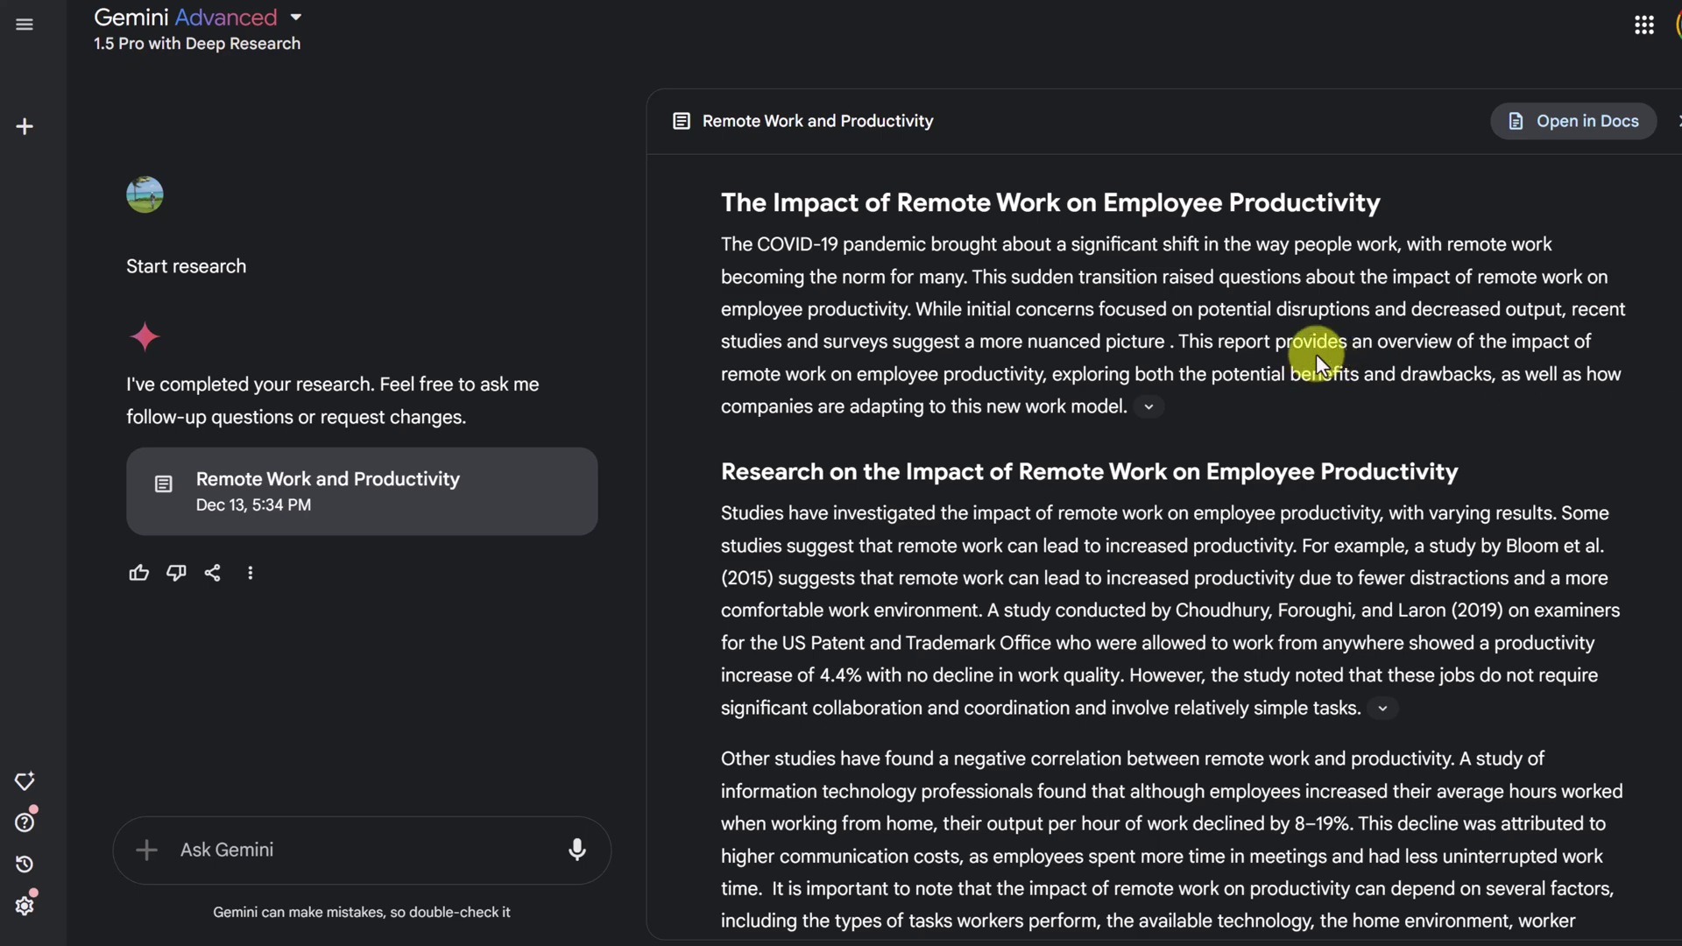
scroll(926, 289, down, 4)
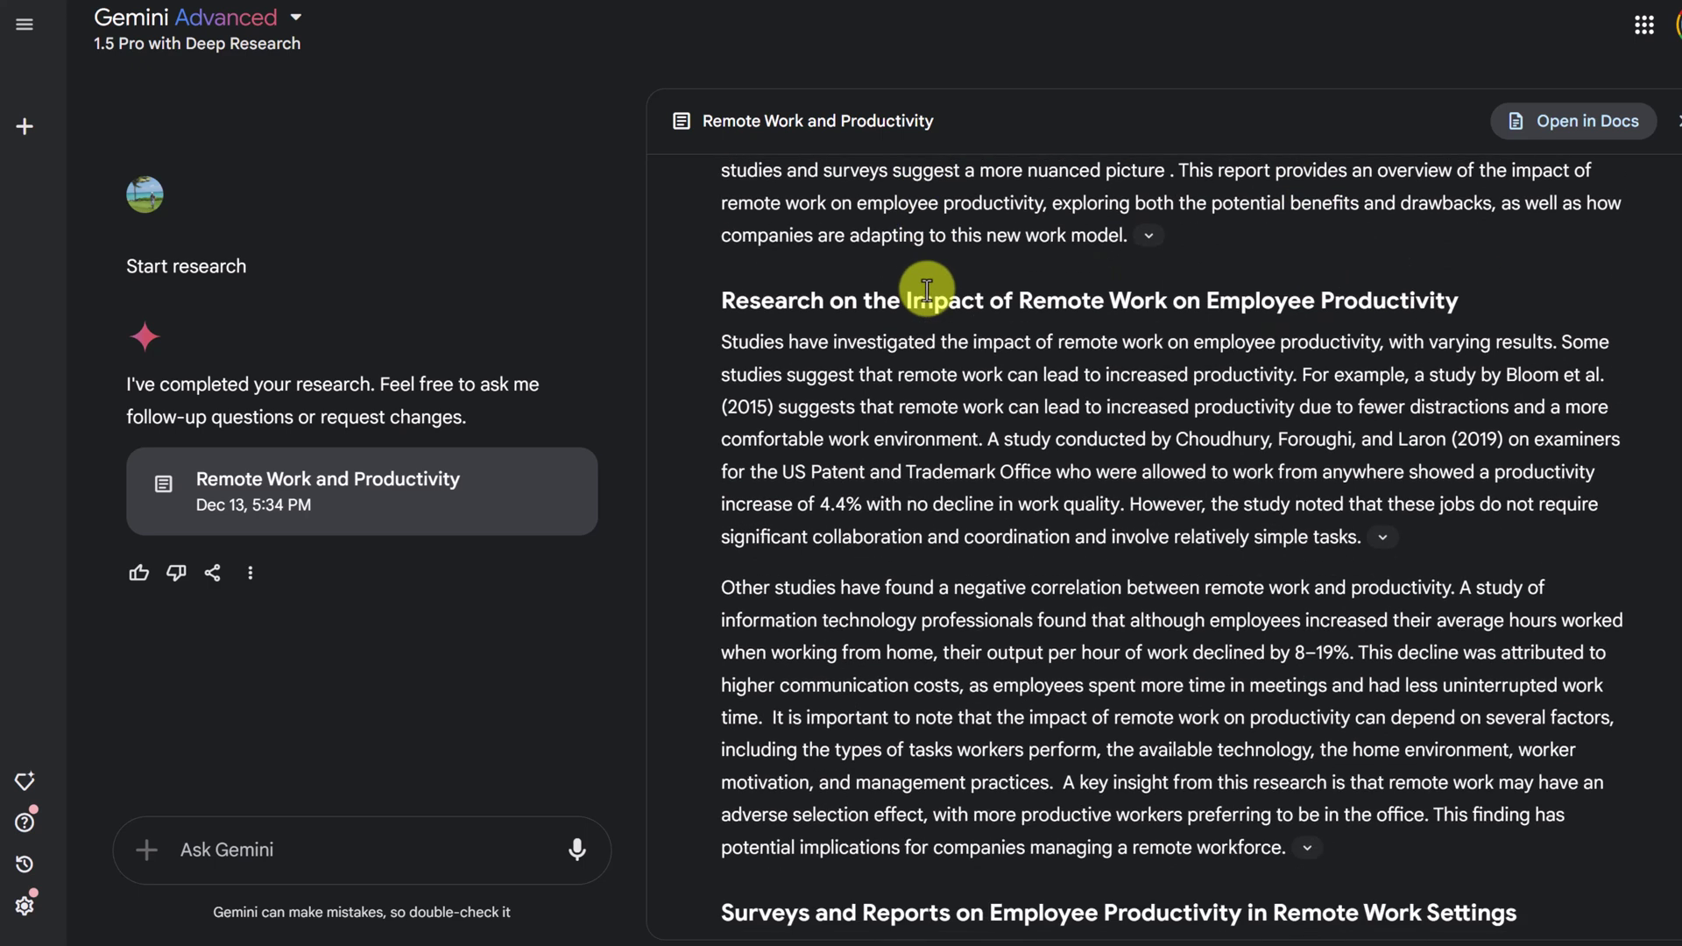
scroll(970, 339, down, 2)
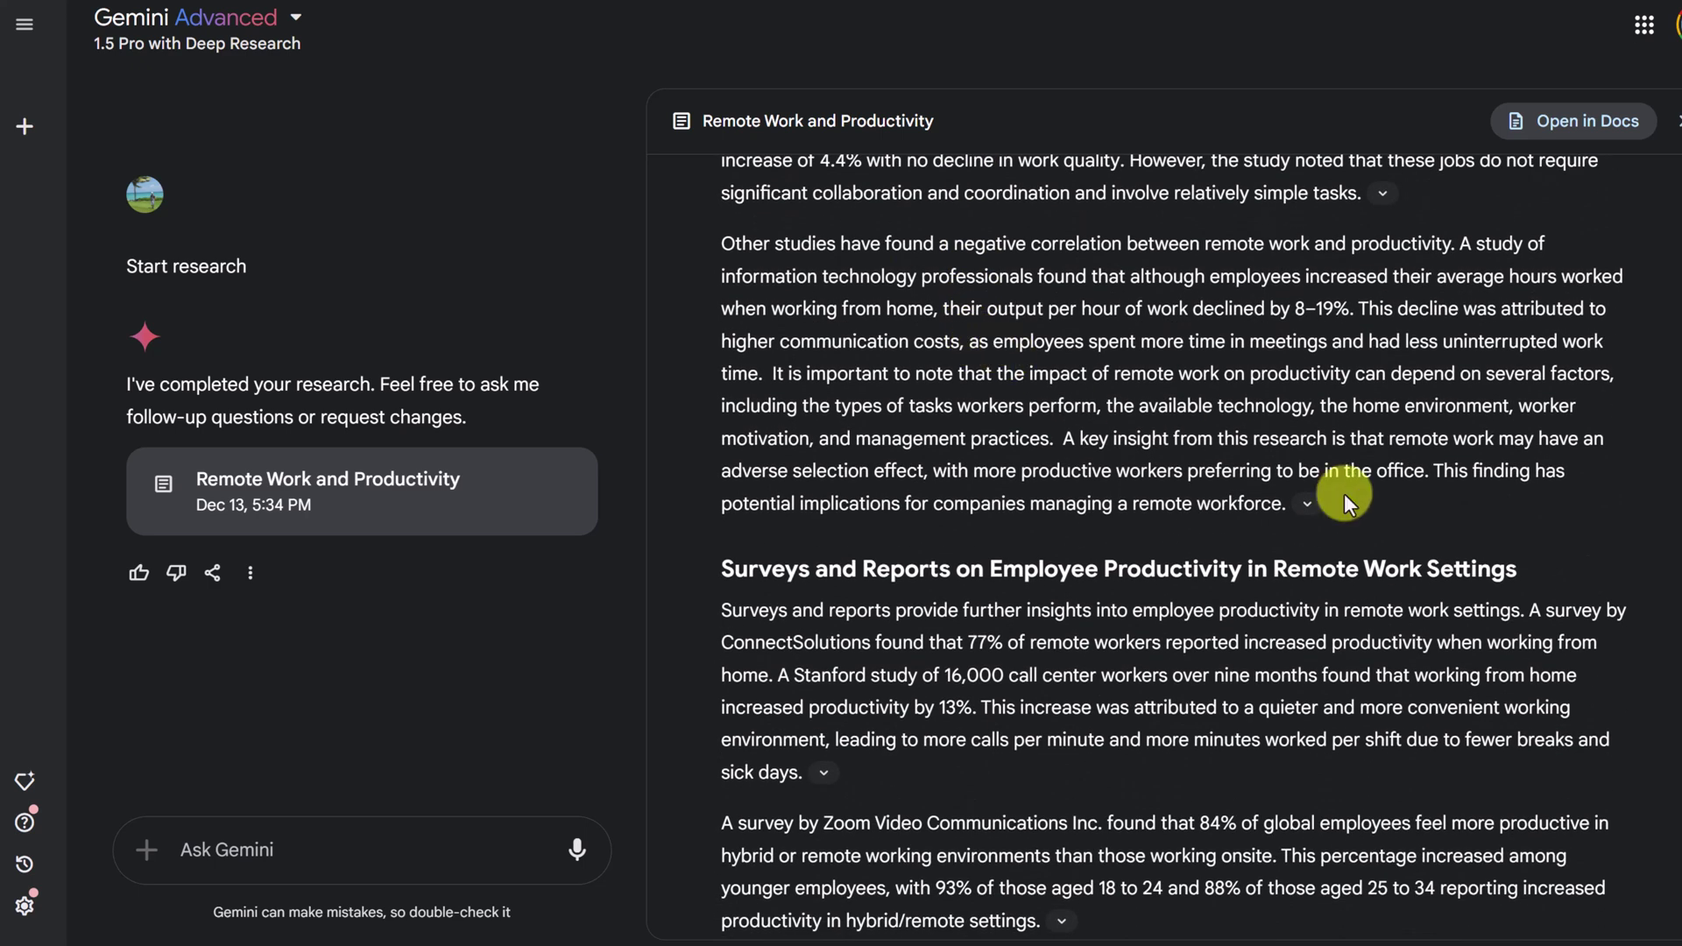
scroll(1353, 492, up, 2)
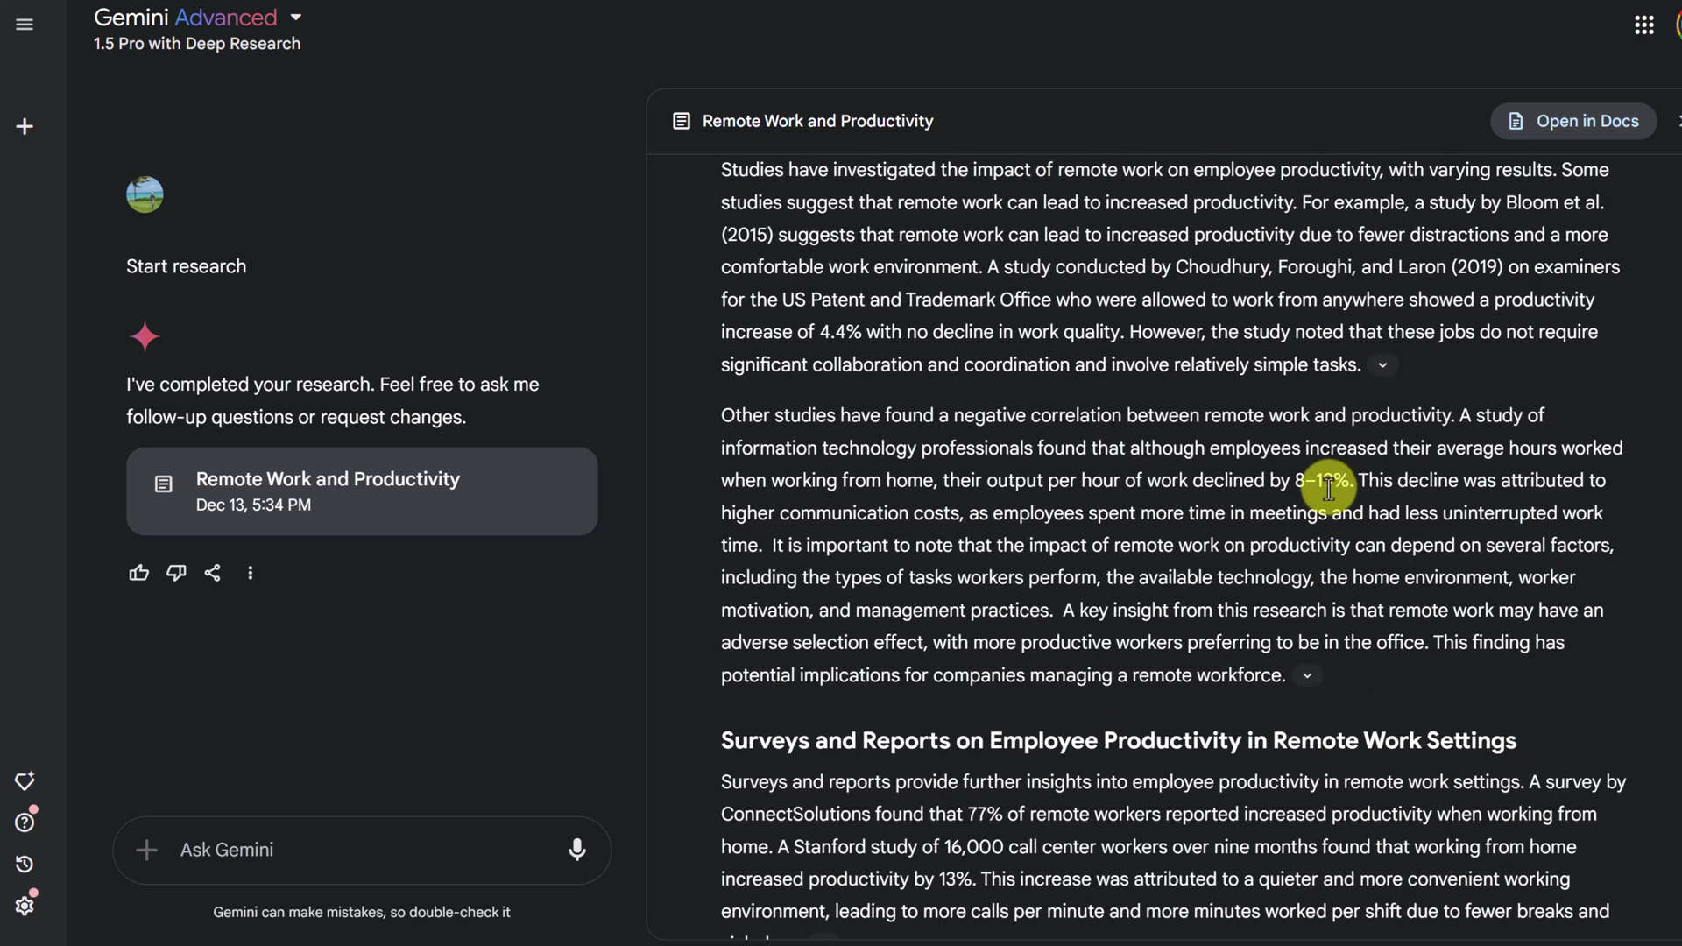
click(1382, 365)
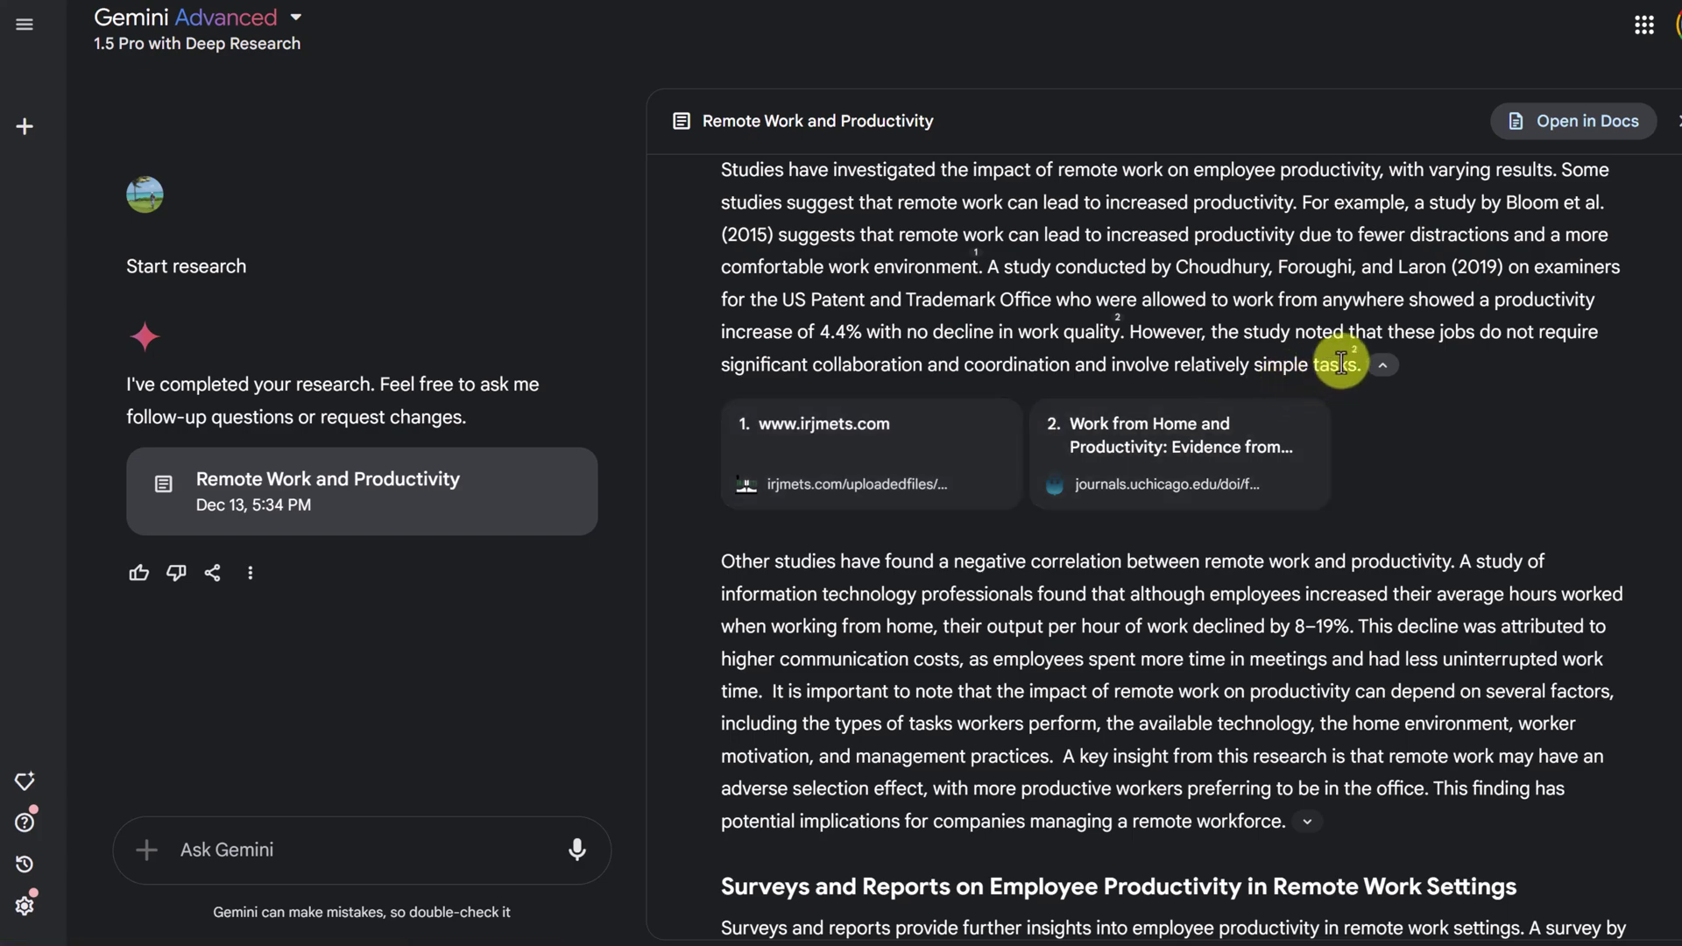
Review the Remote Work and Productivity report, export it to a new Google Doc, and open it
scroll(1087, 516, down, 14)
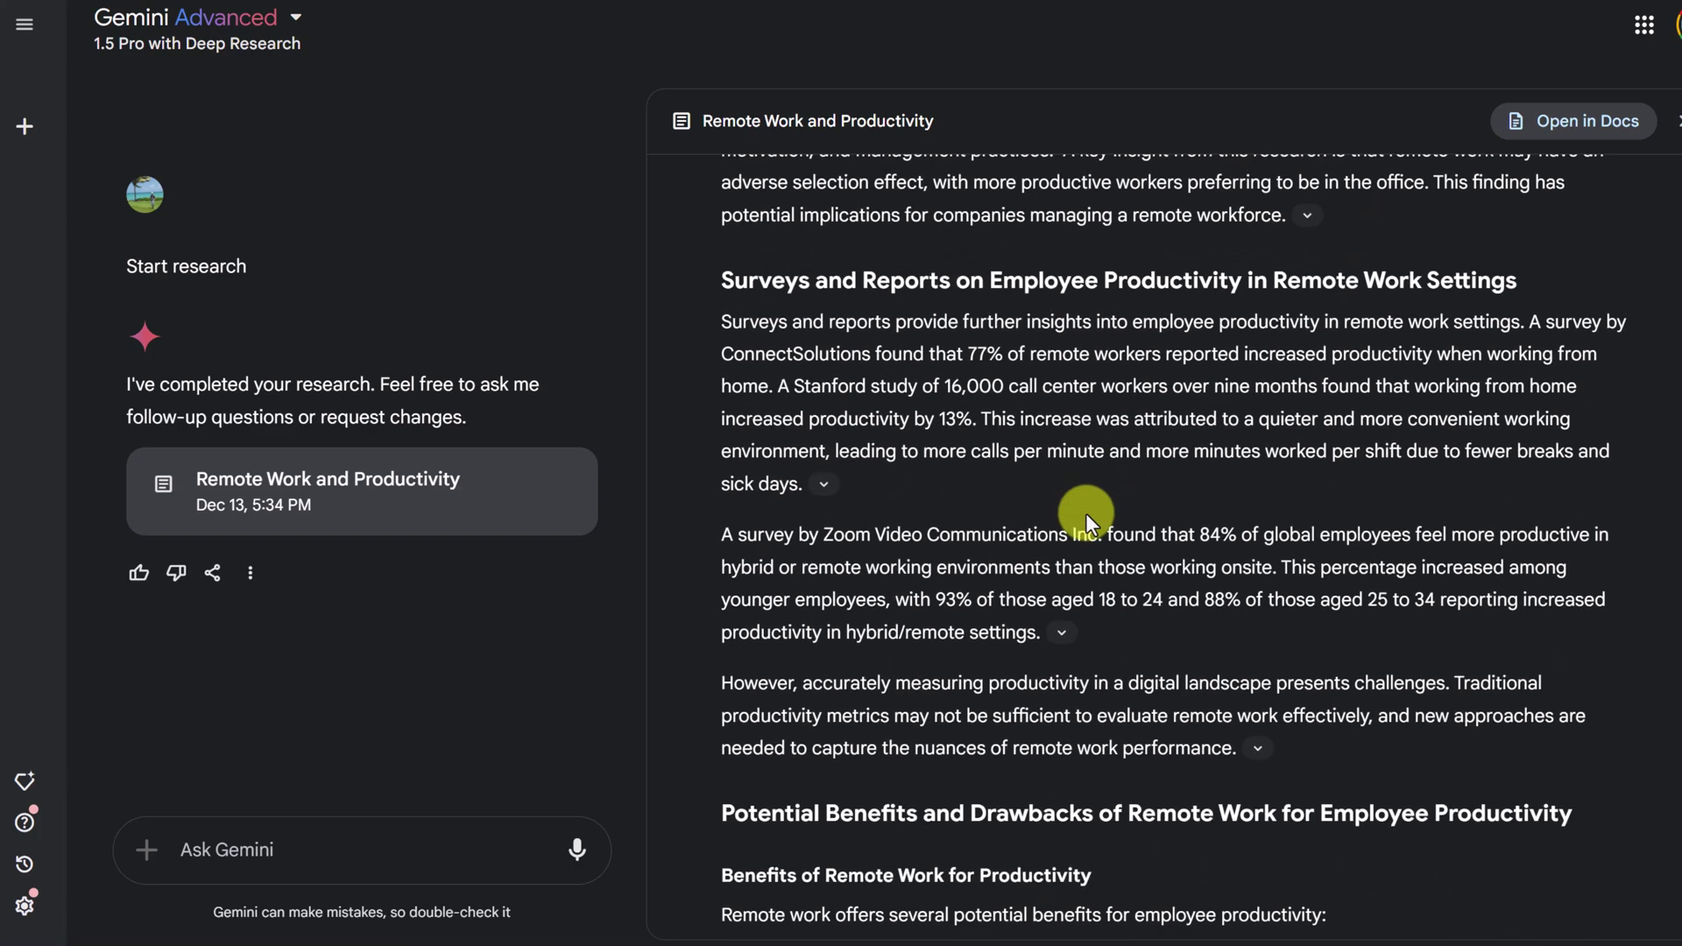
scroll(1086, 513, down, 9)
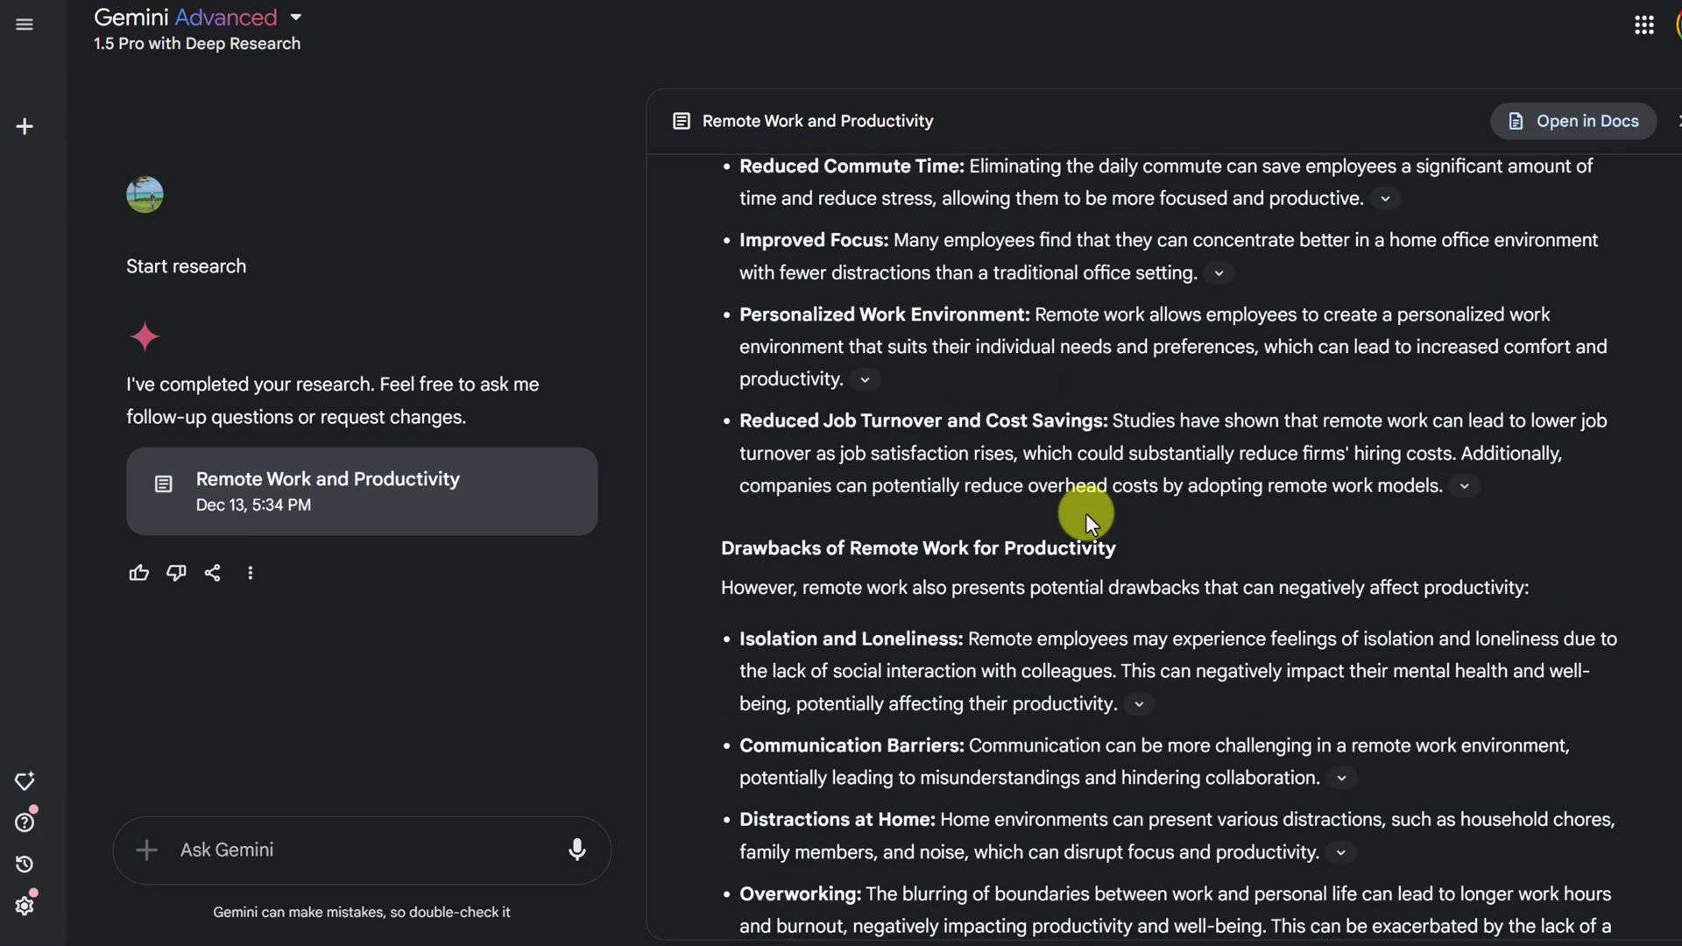
scroll(1086, 513, down, 15)
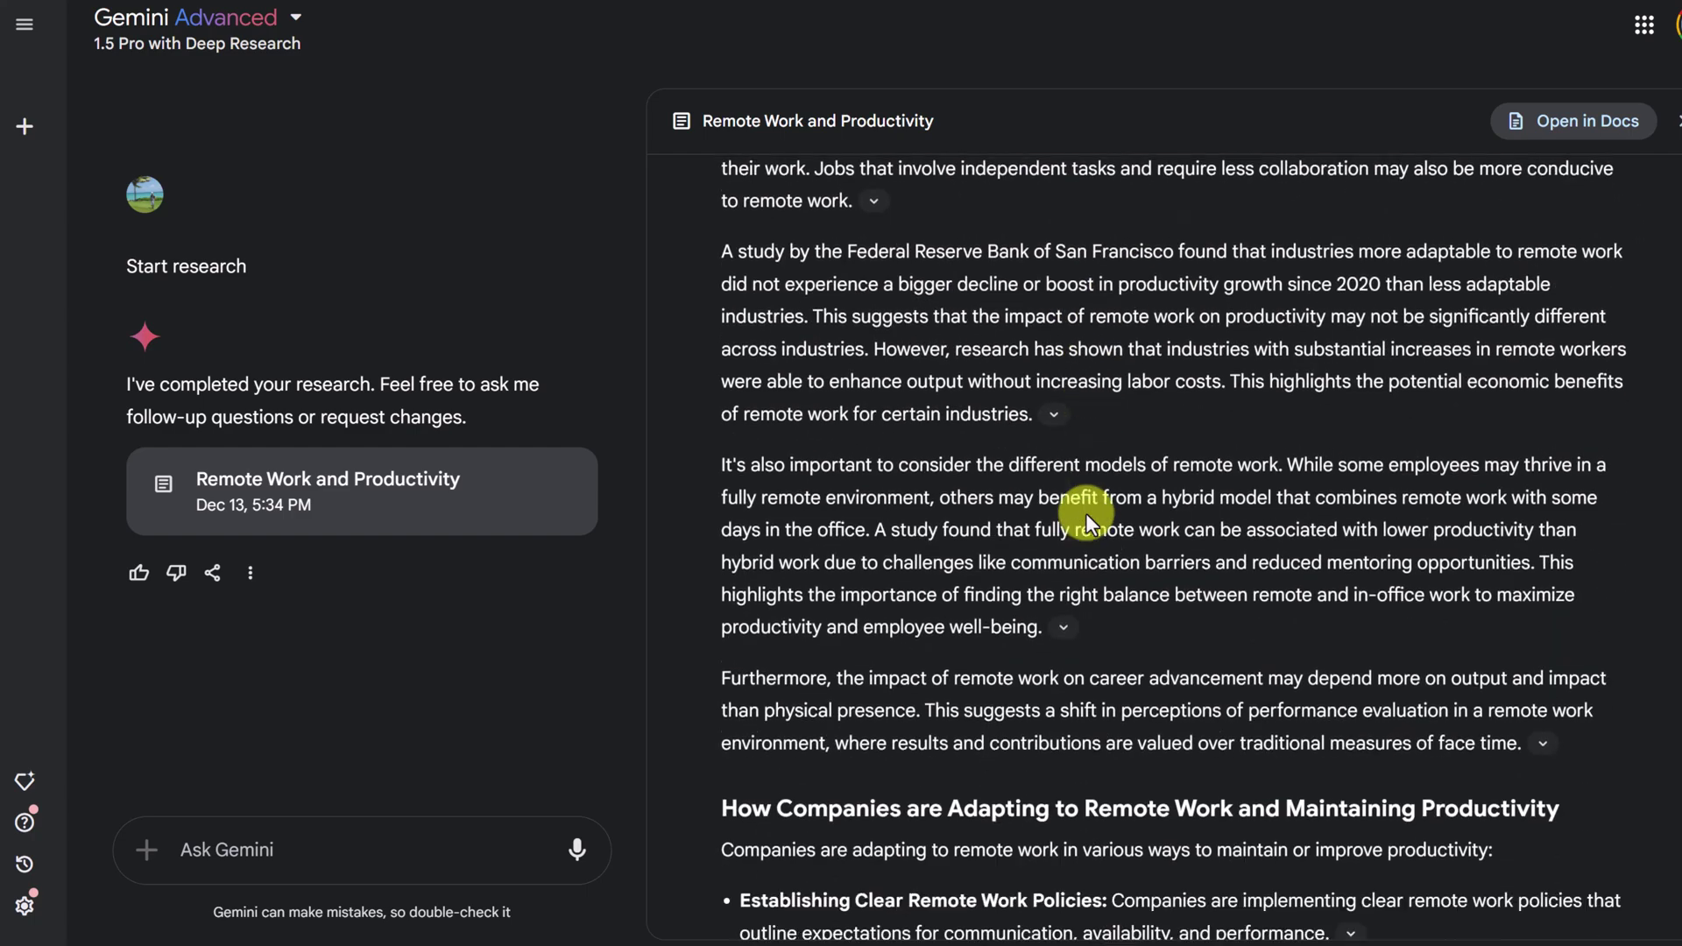
scroll(1085, 513, down, 12)
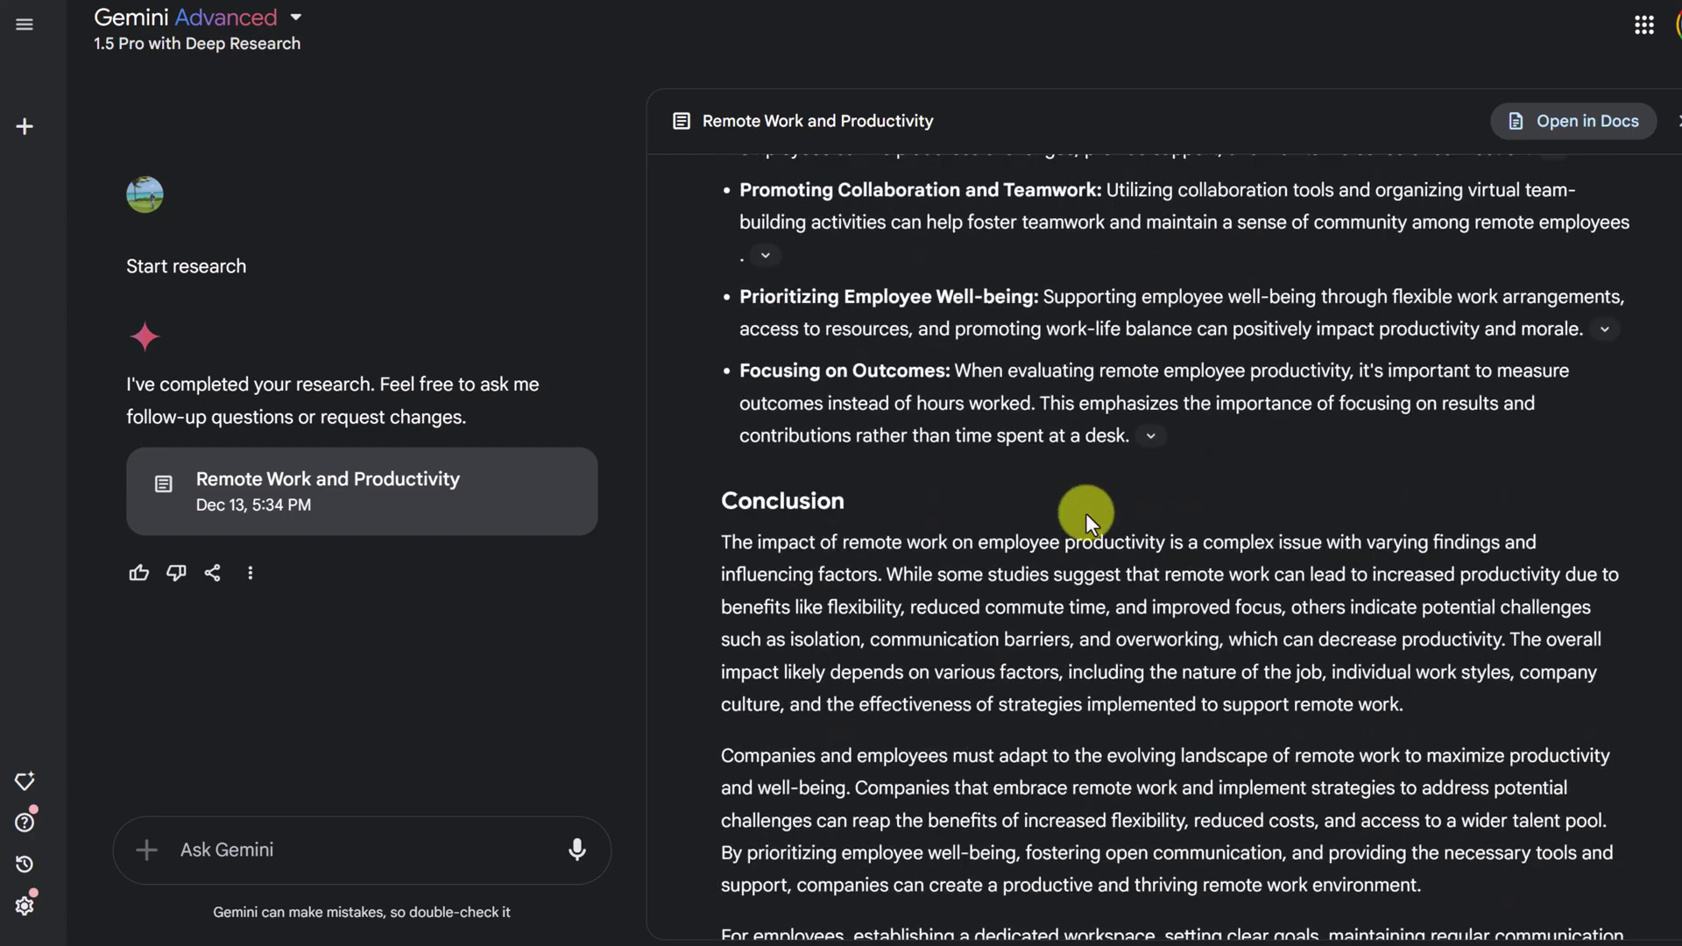
scroll(1086, 514, down, 4)
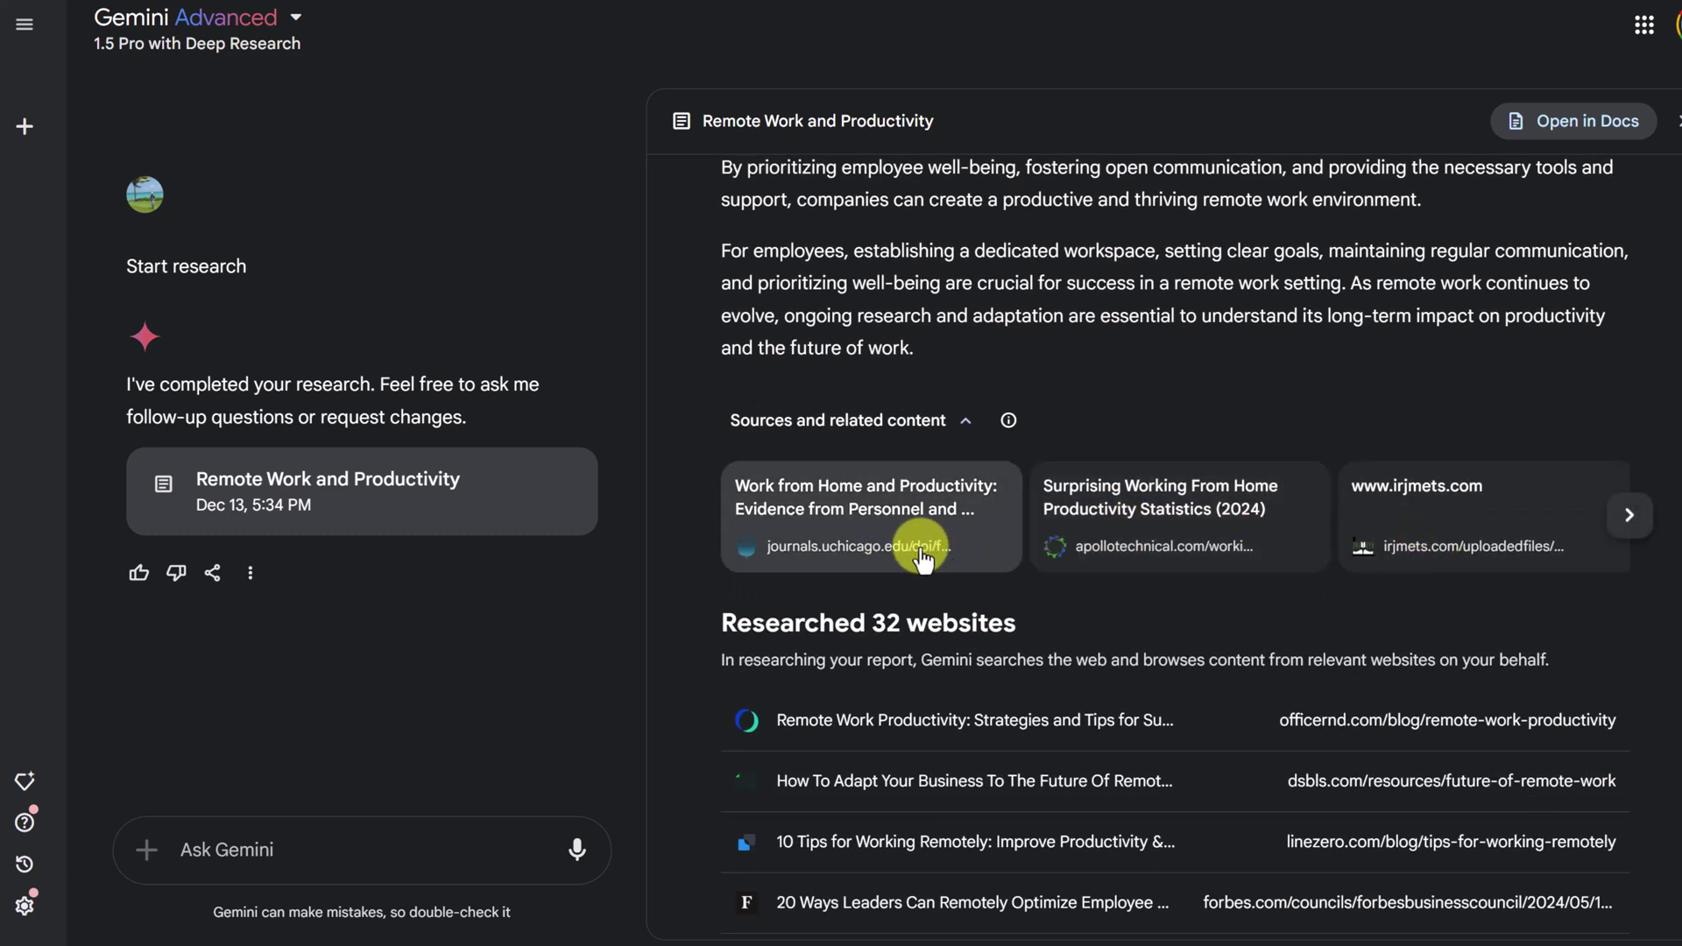
scroll(1139, 554, down, 3)
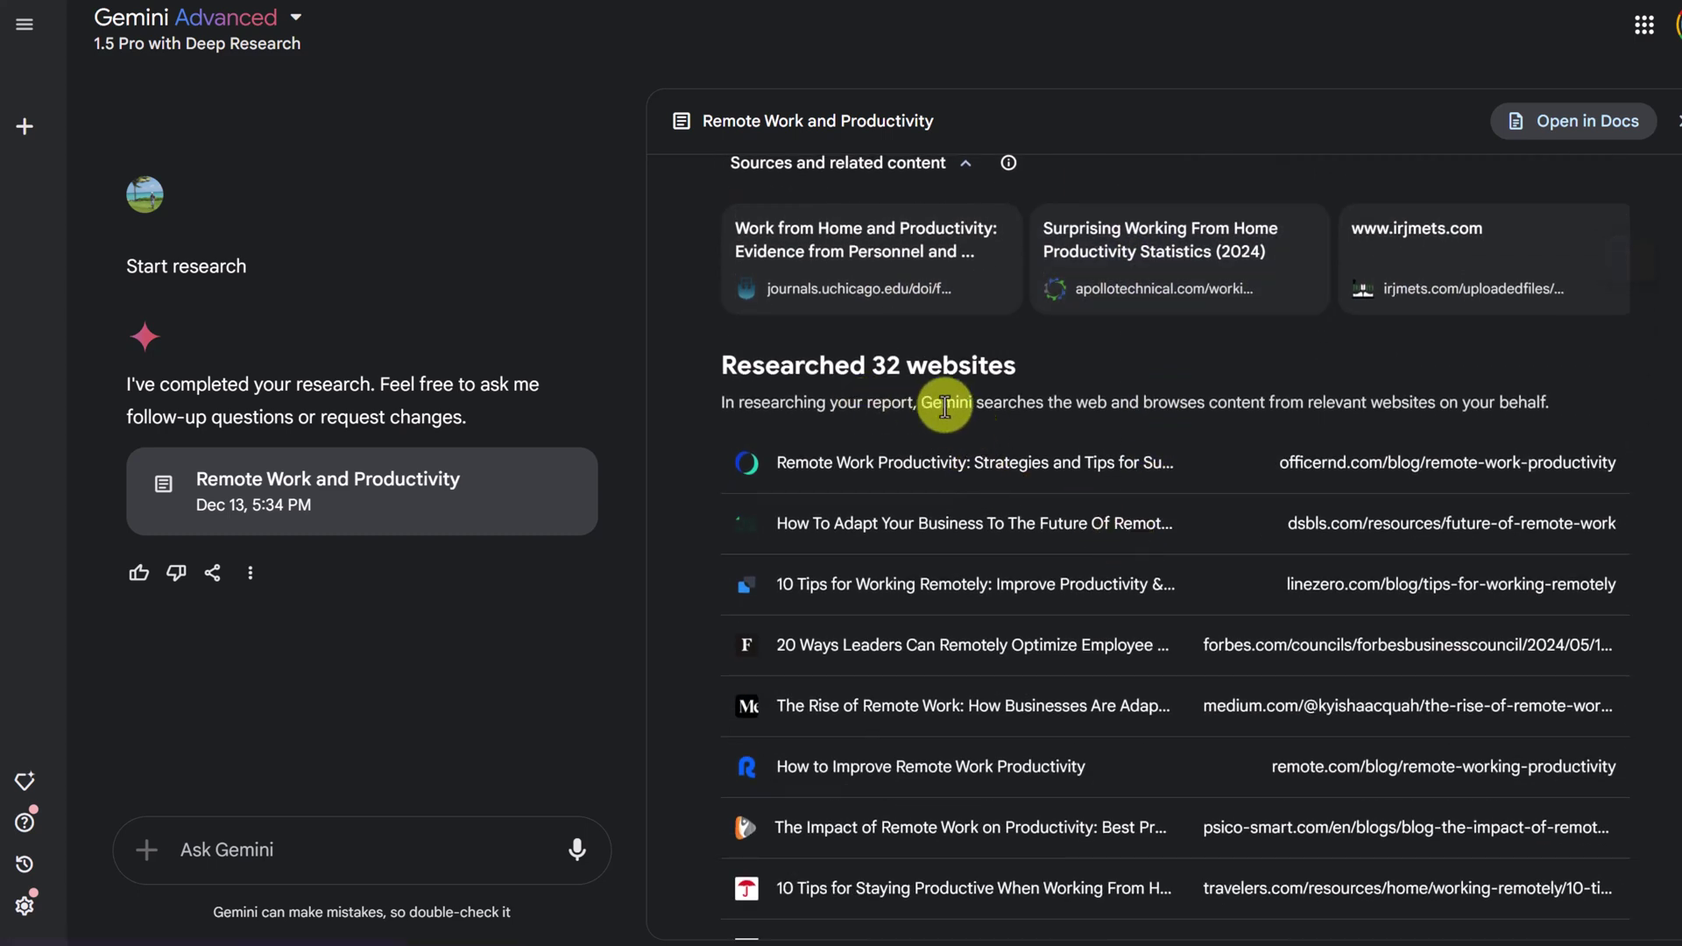
scroll(986, 504, down, 3)
scroll(986, 504, down, 8)
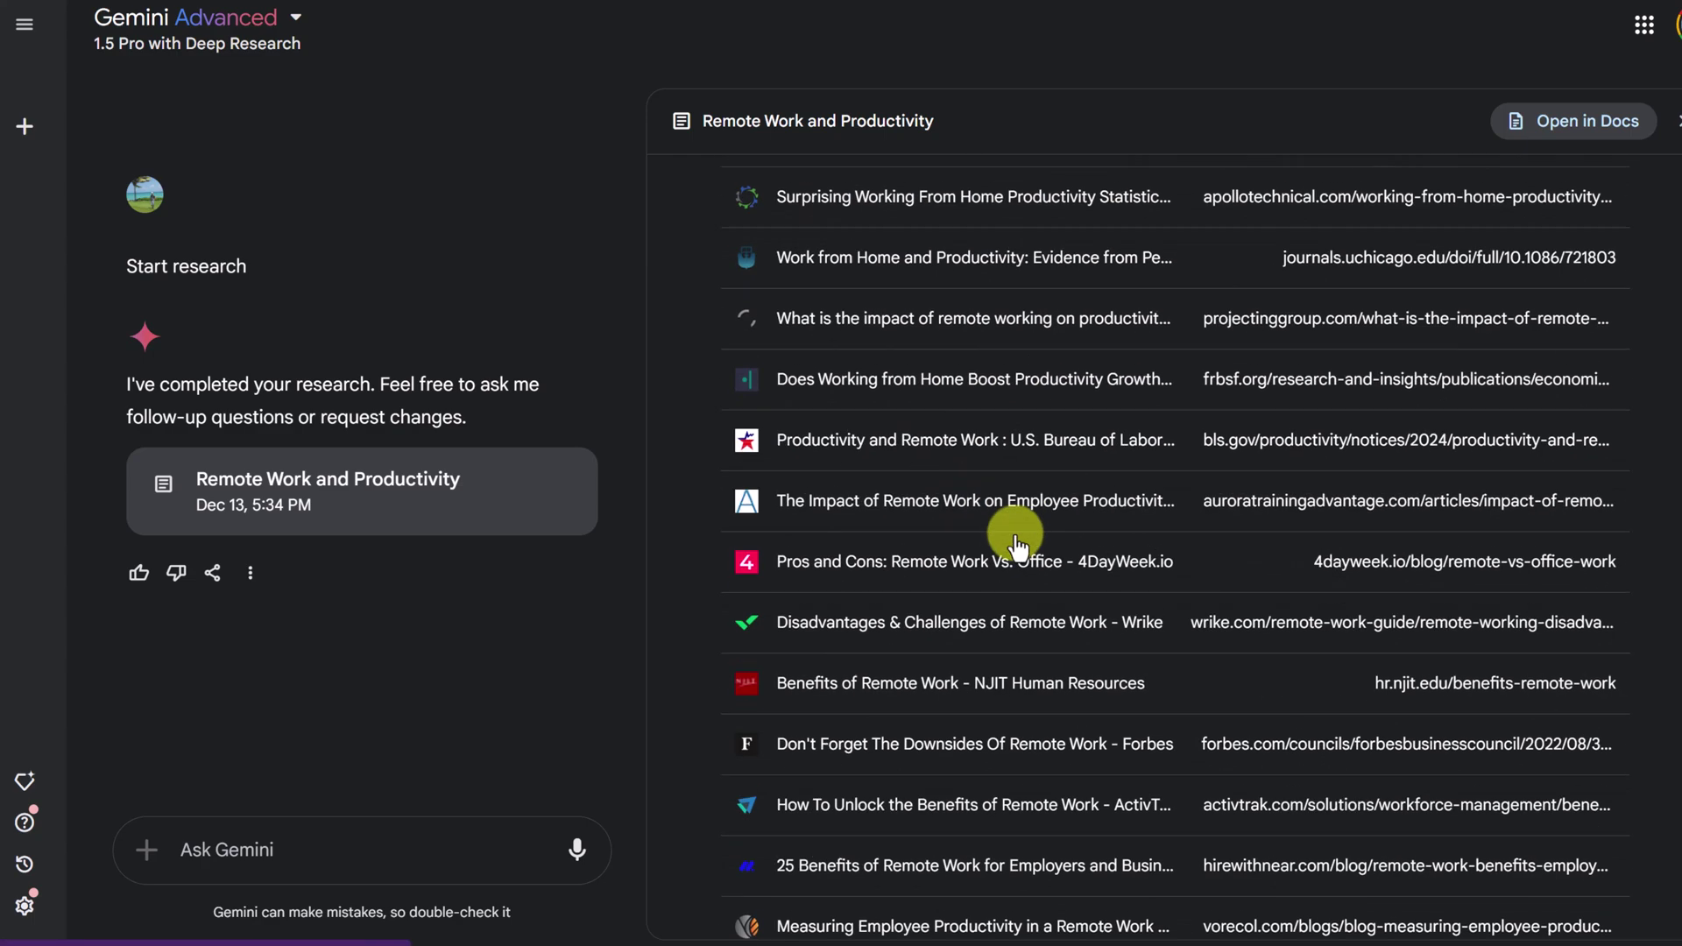
scroll(1087, 587, up, 3)
scroll(1086, 587, up, 15)
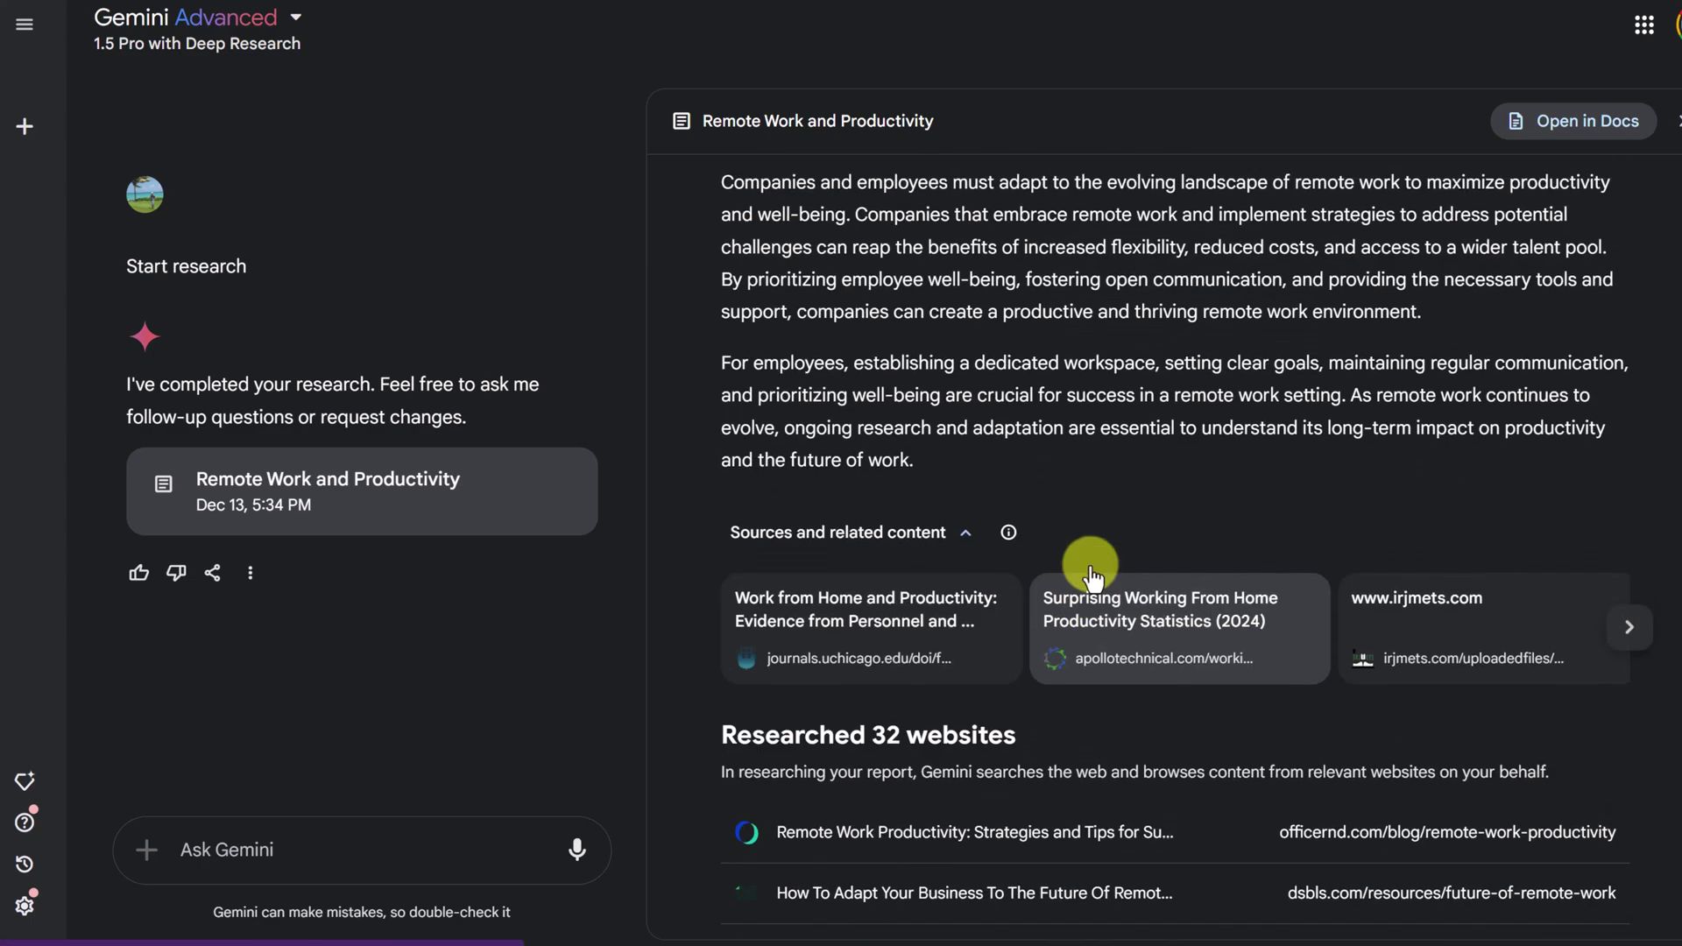
scroll(1207, 403, up, 3)
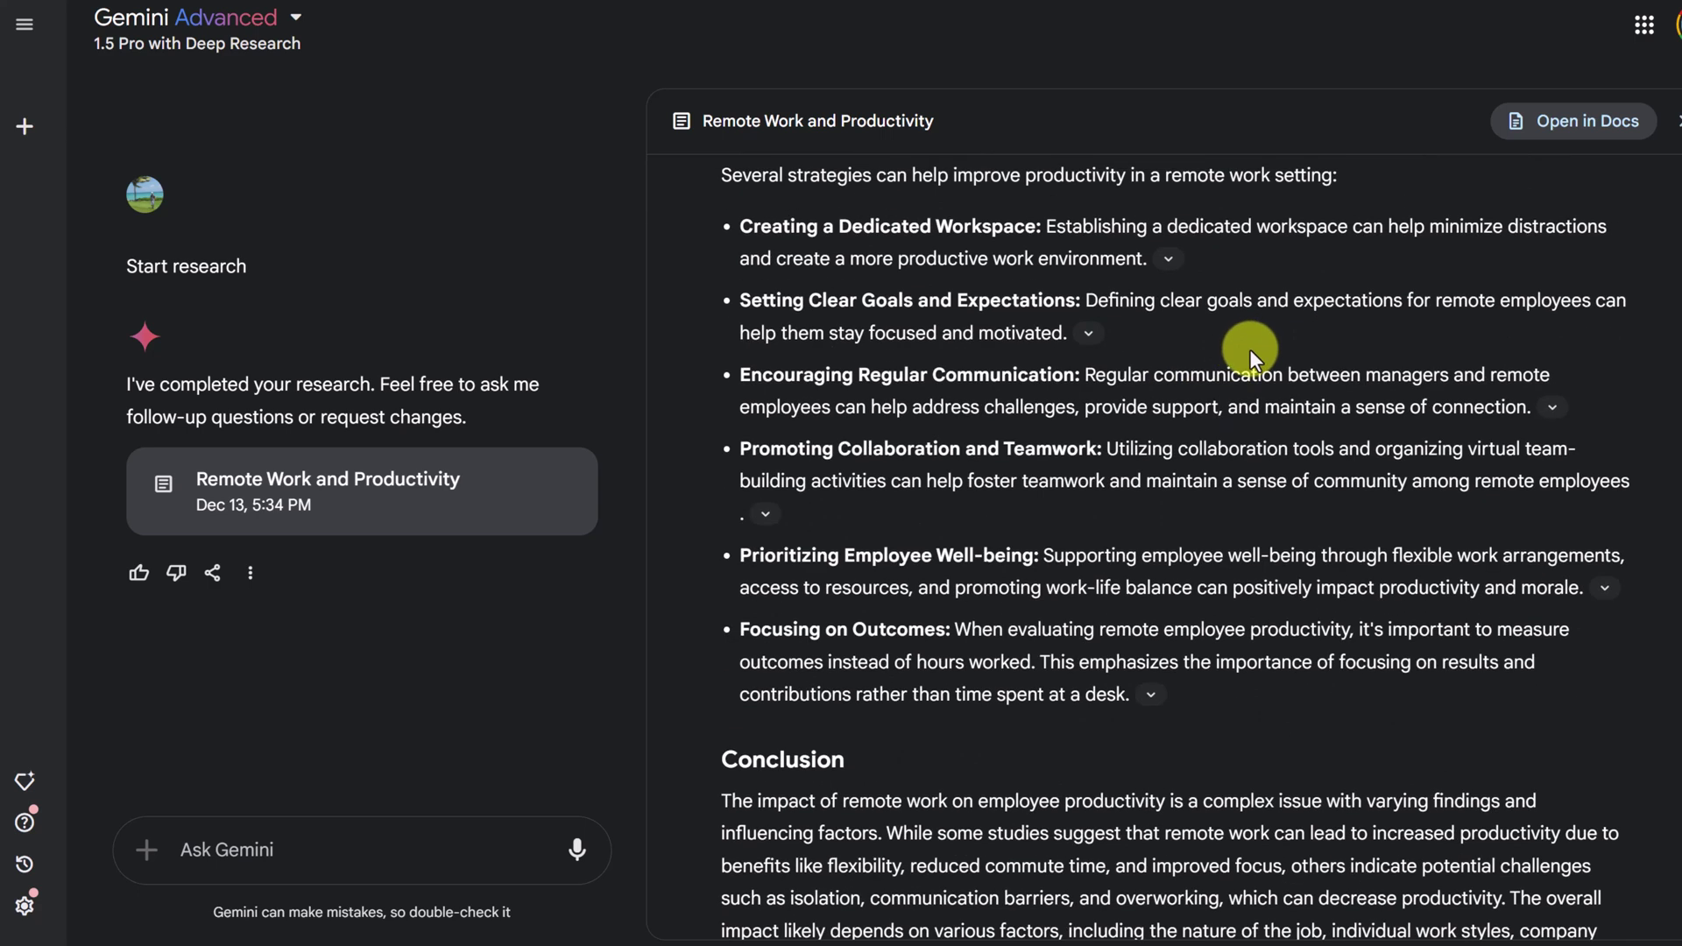
click(1576, 134)
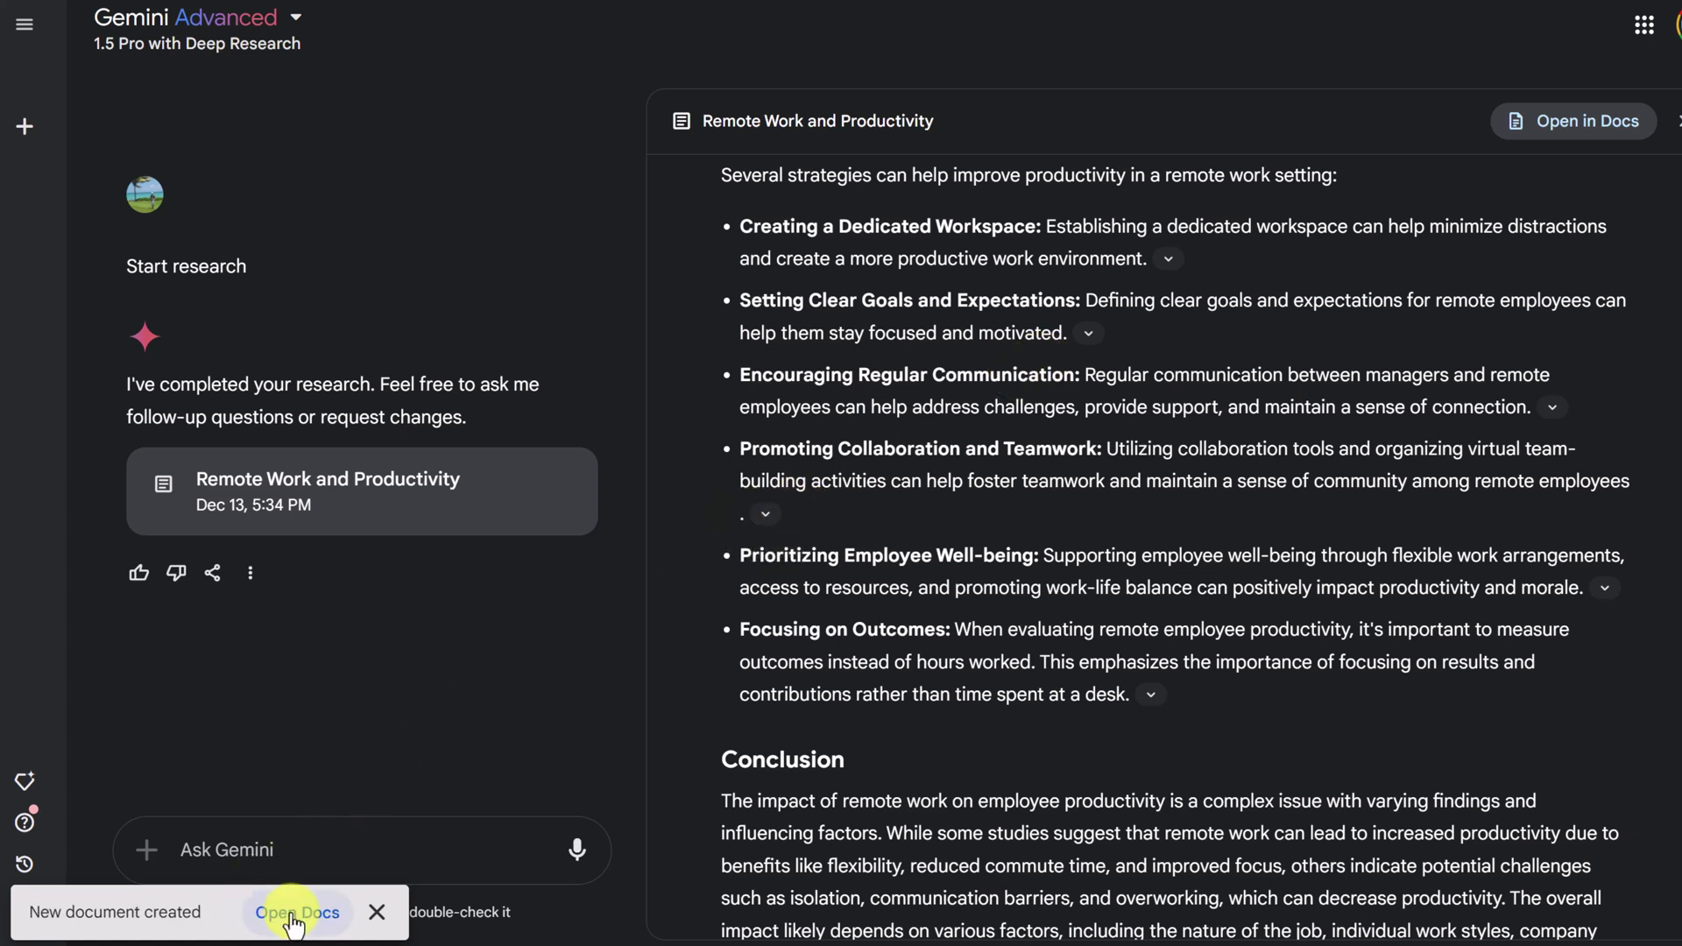
click(294, 920)
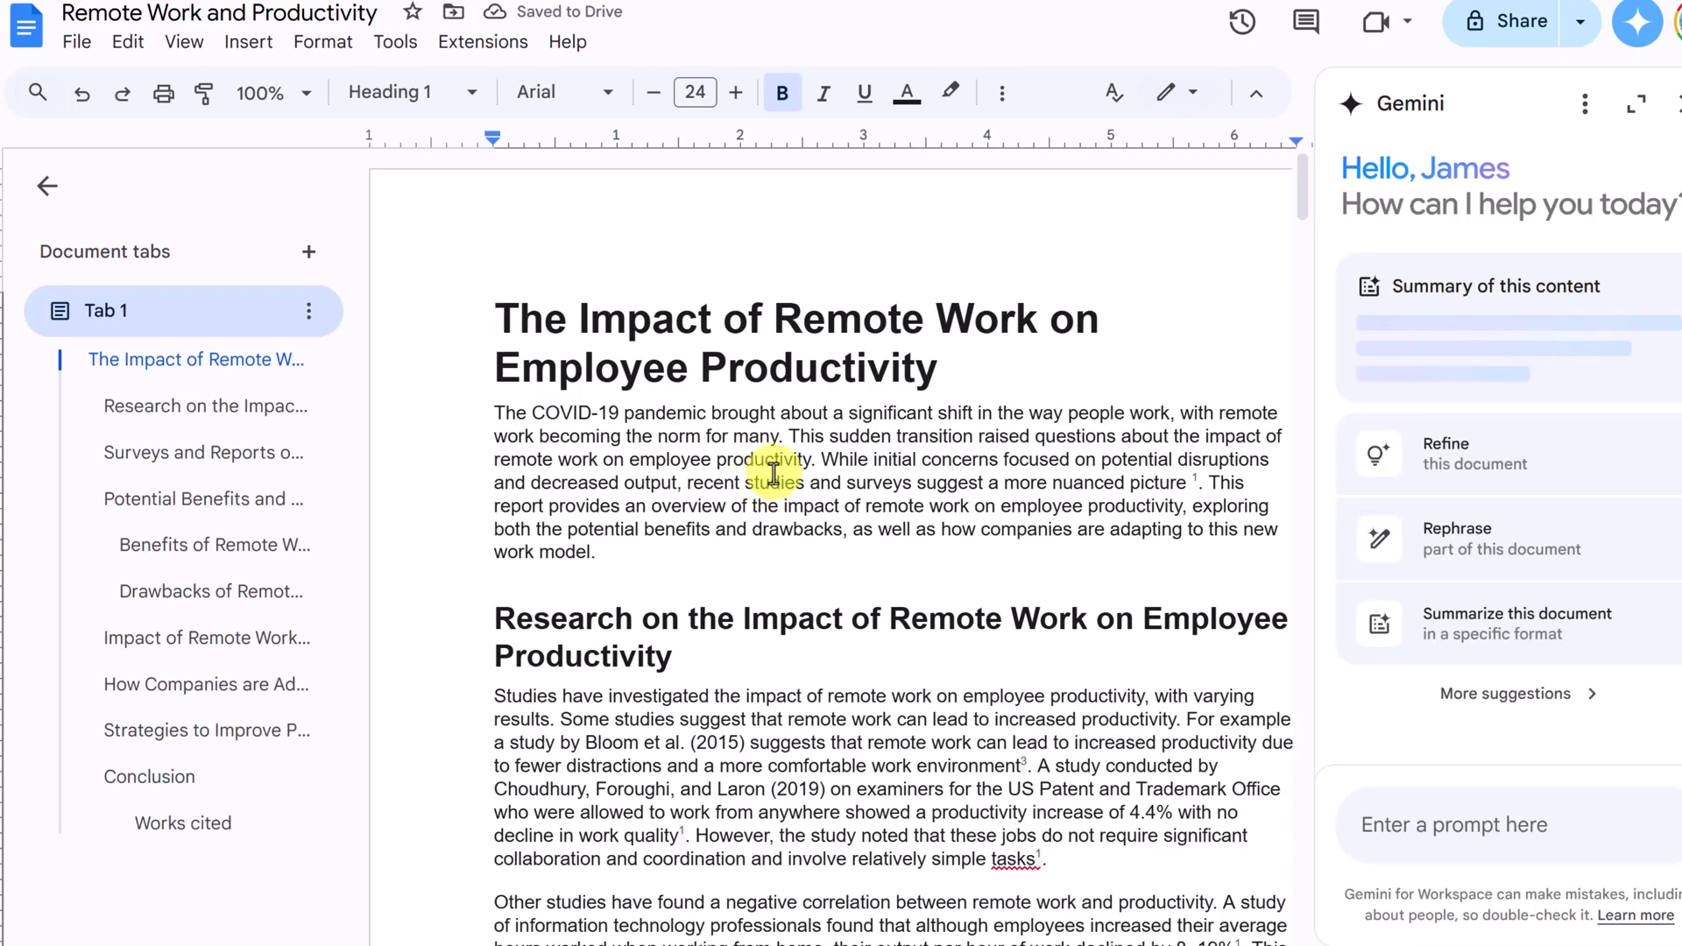
scroll(752, 472, down, 10)
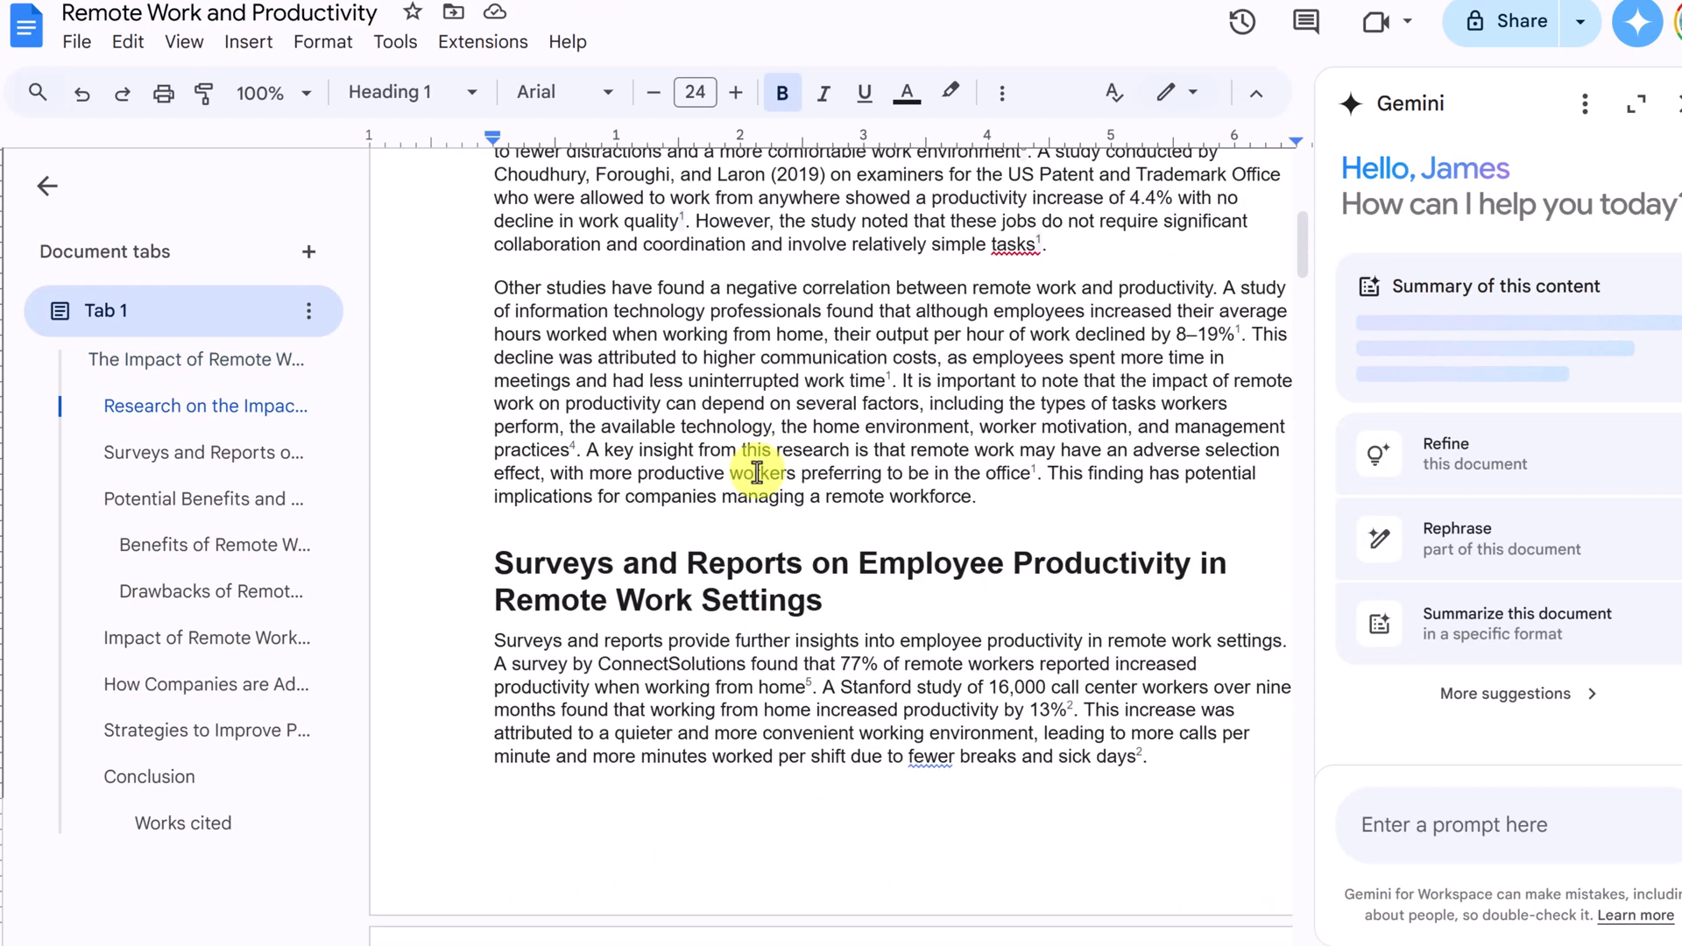
scroll(756, 471, down, 7)
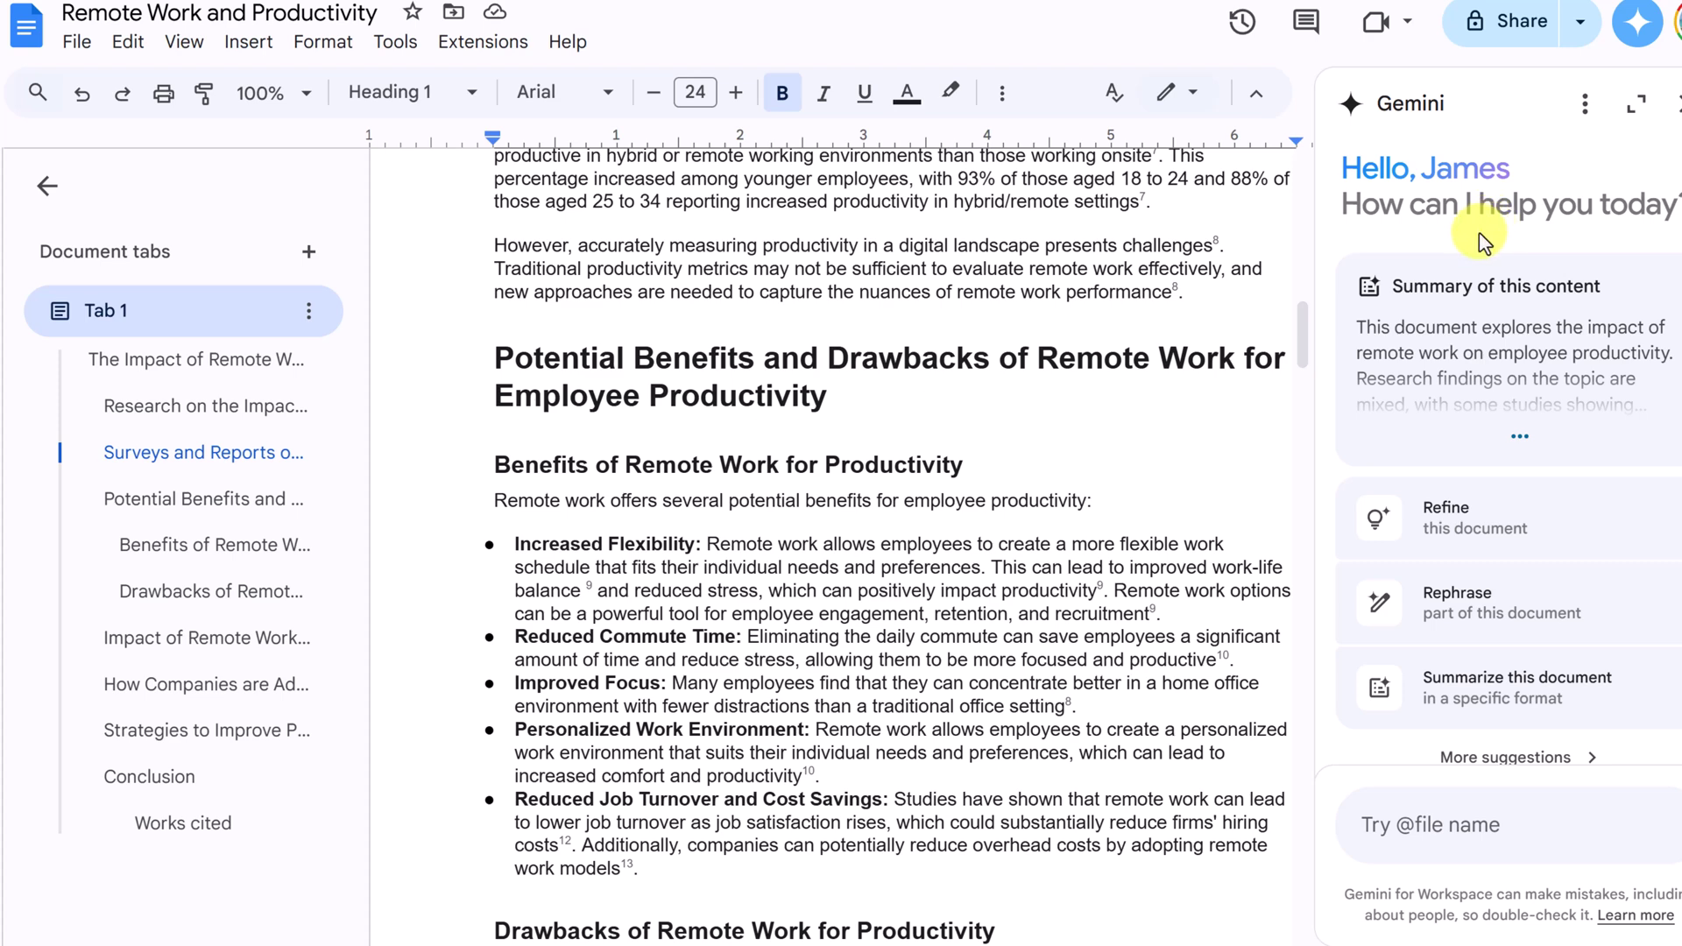
scroll(921, 508, down, 9)
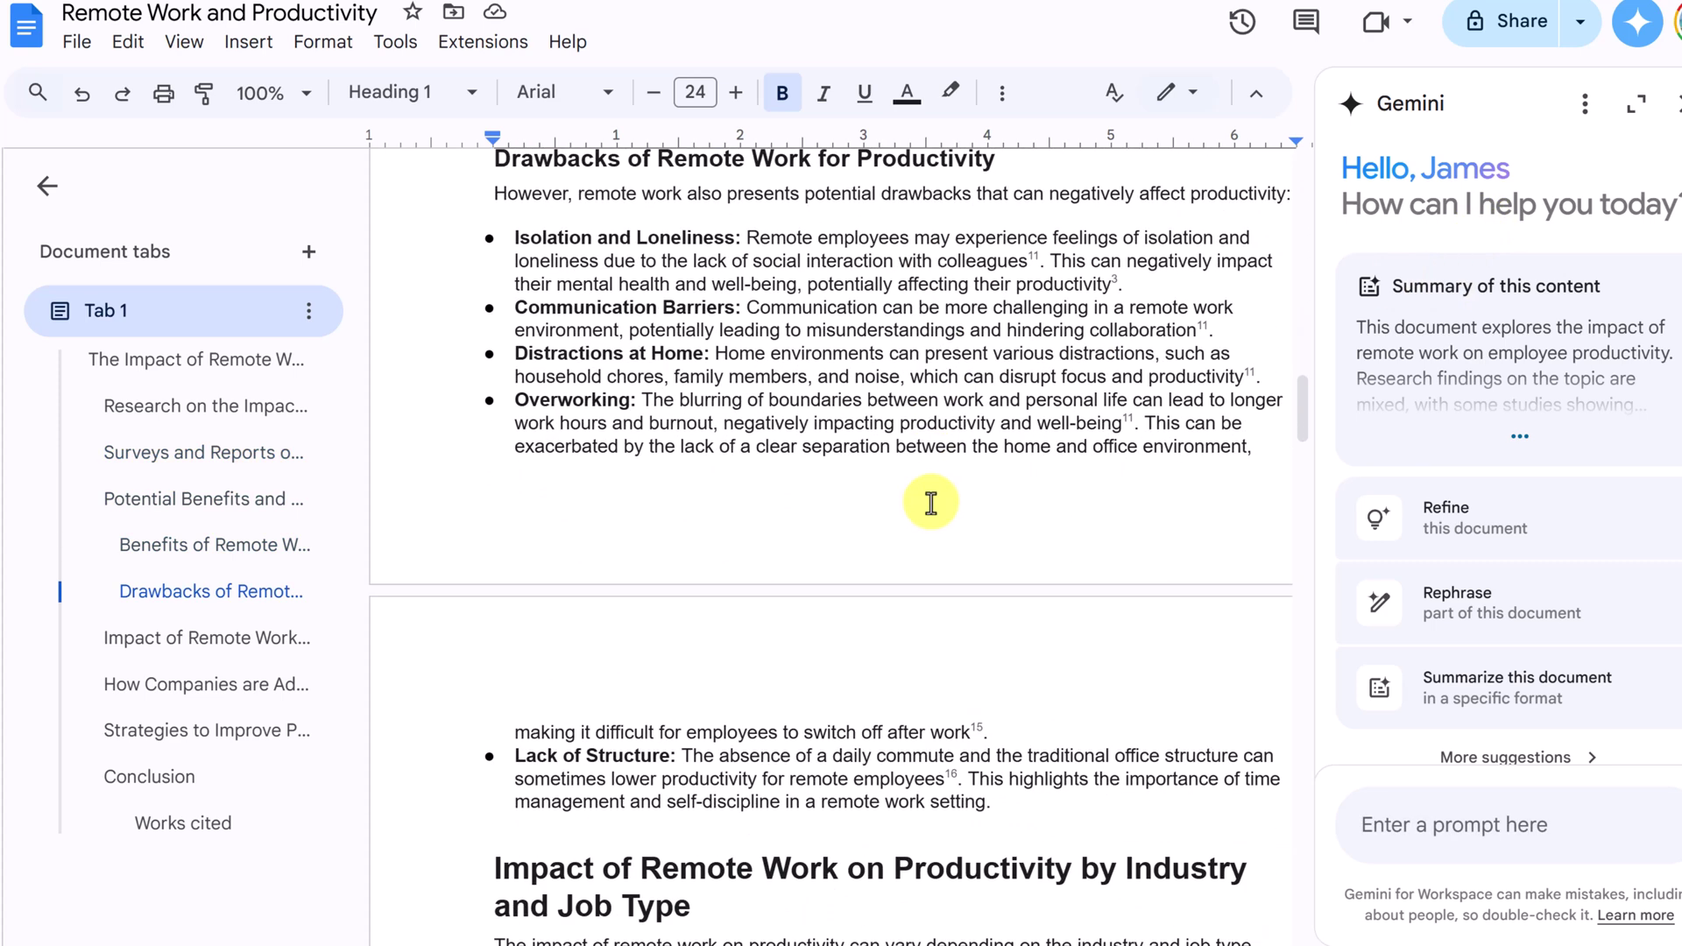
scroll(931, 504, down, 14)
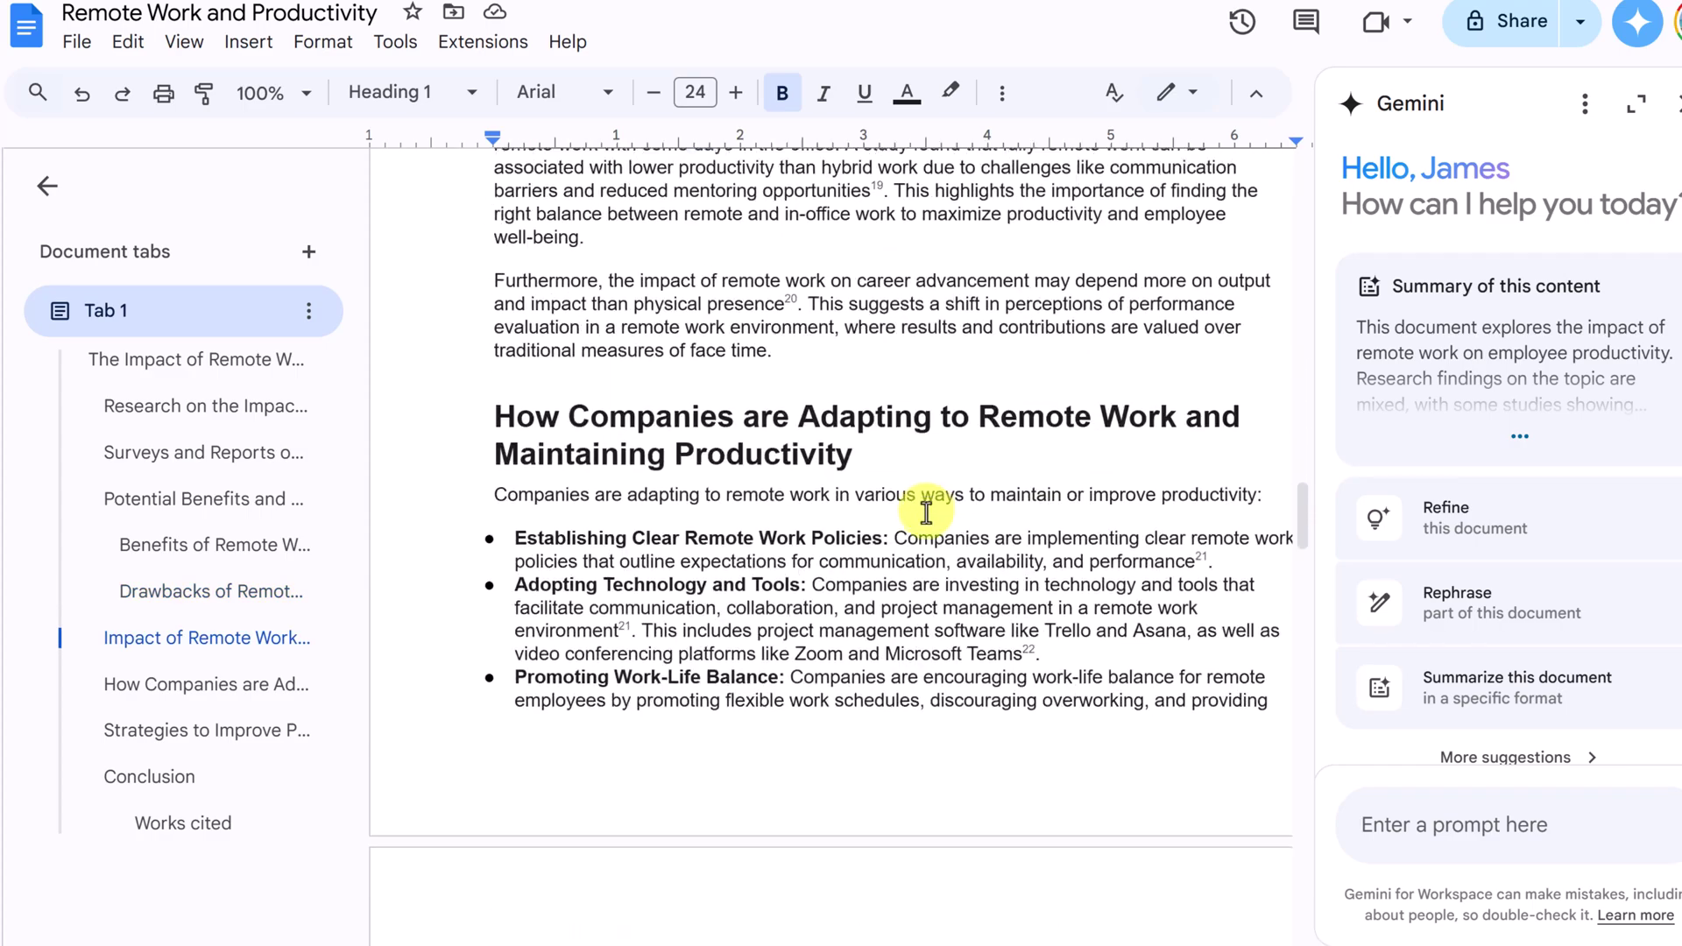
scroll(926, 513, down, 20)
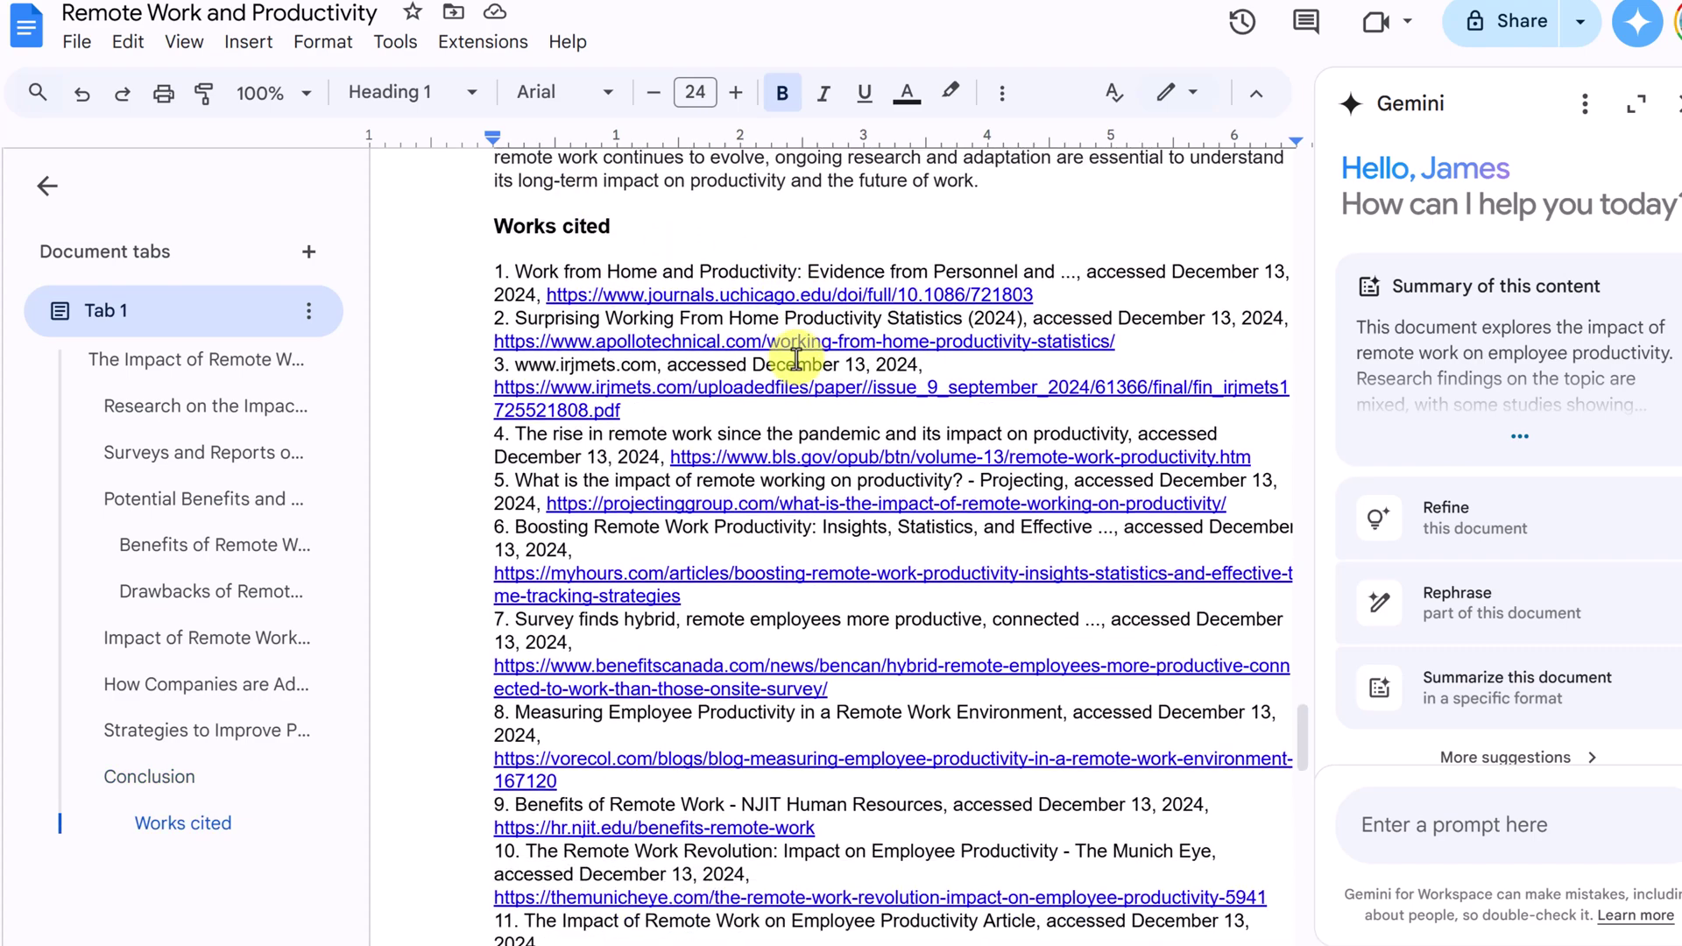
scroll(901, 466, down, 9)
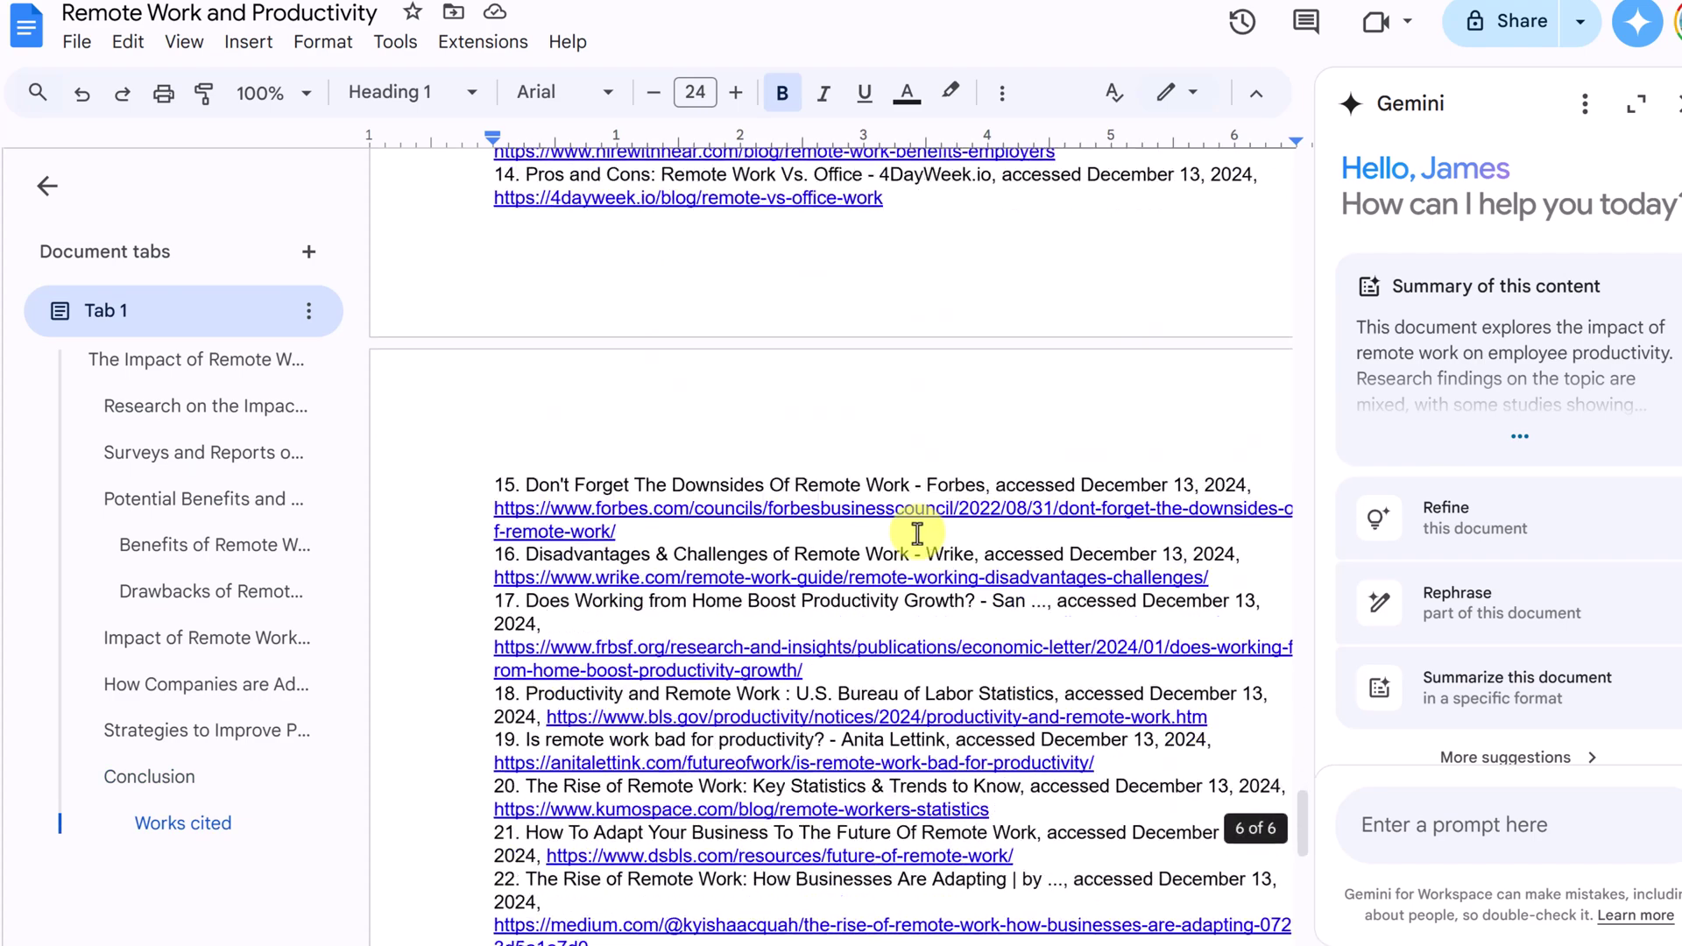
scroll(927, 530, up, 3)
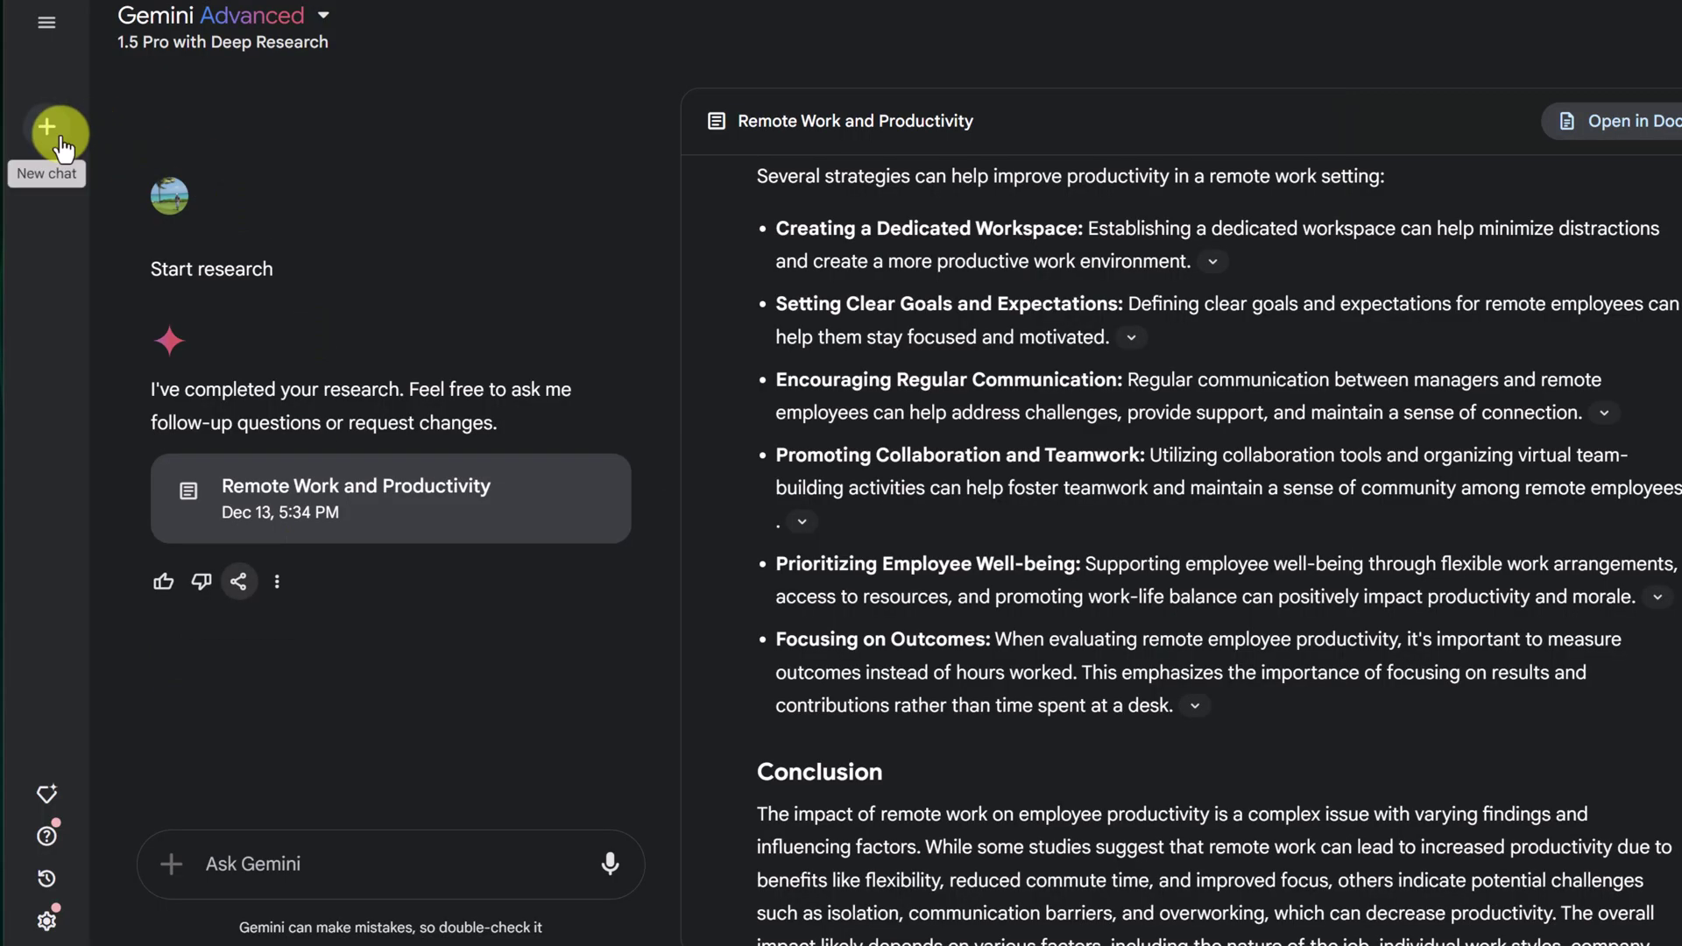
In a new chat, paste the detailed, sectioned five-year remote work productivity prompt and review it
click(52, 131)
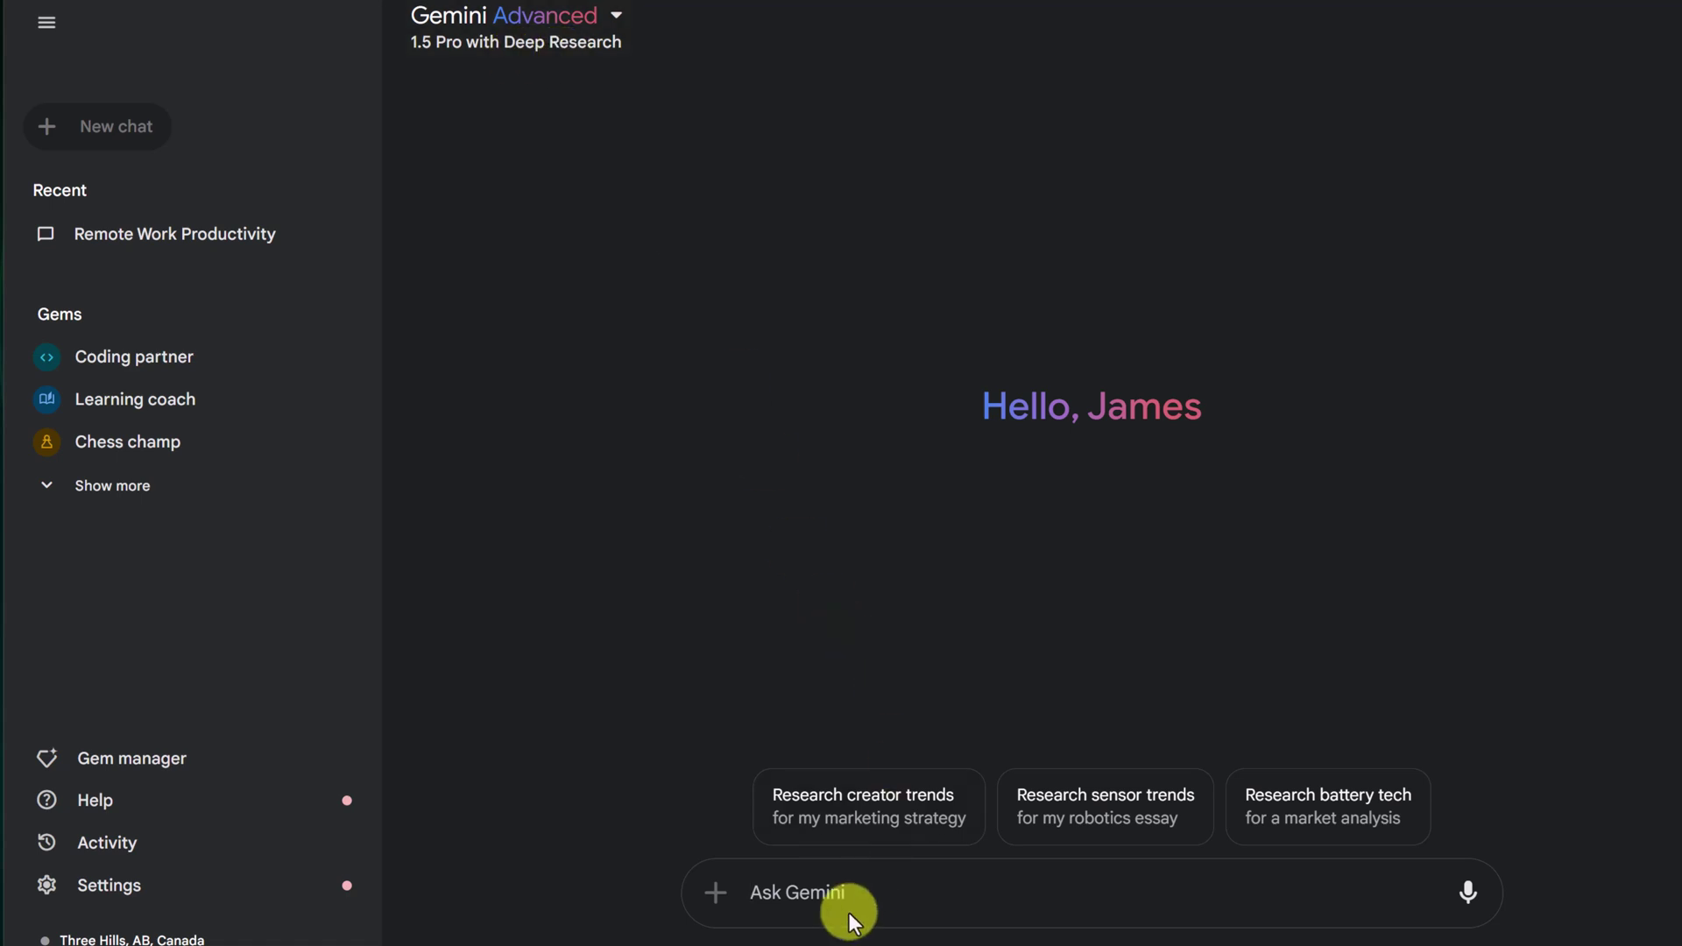
key(ctrl+v)
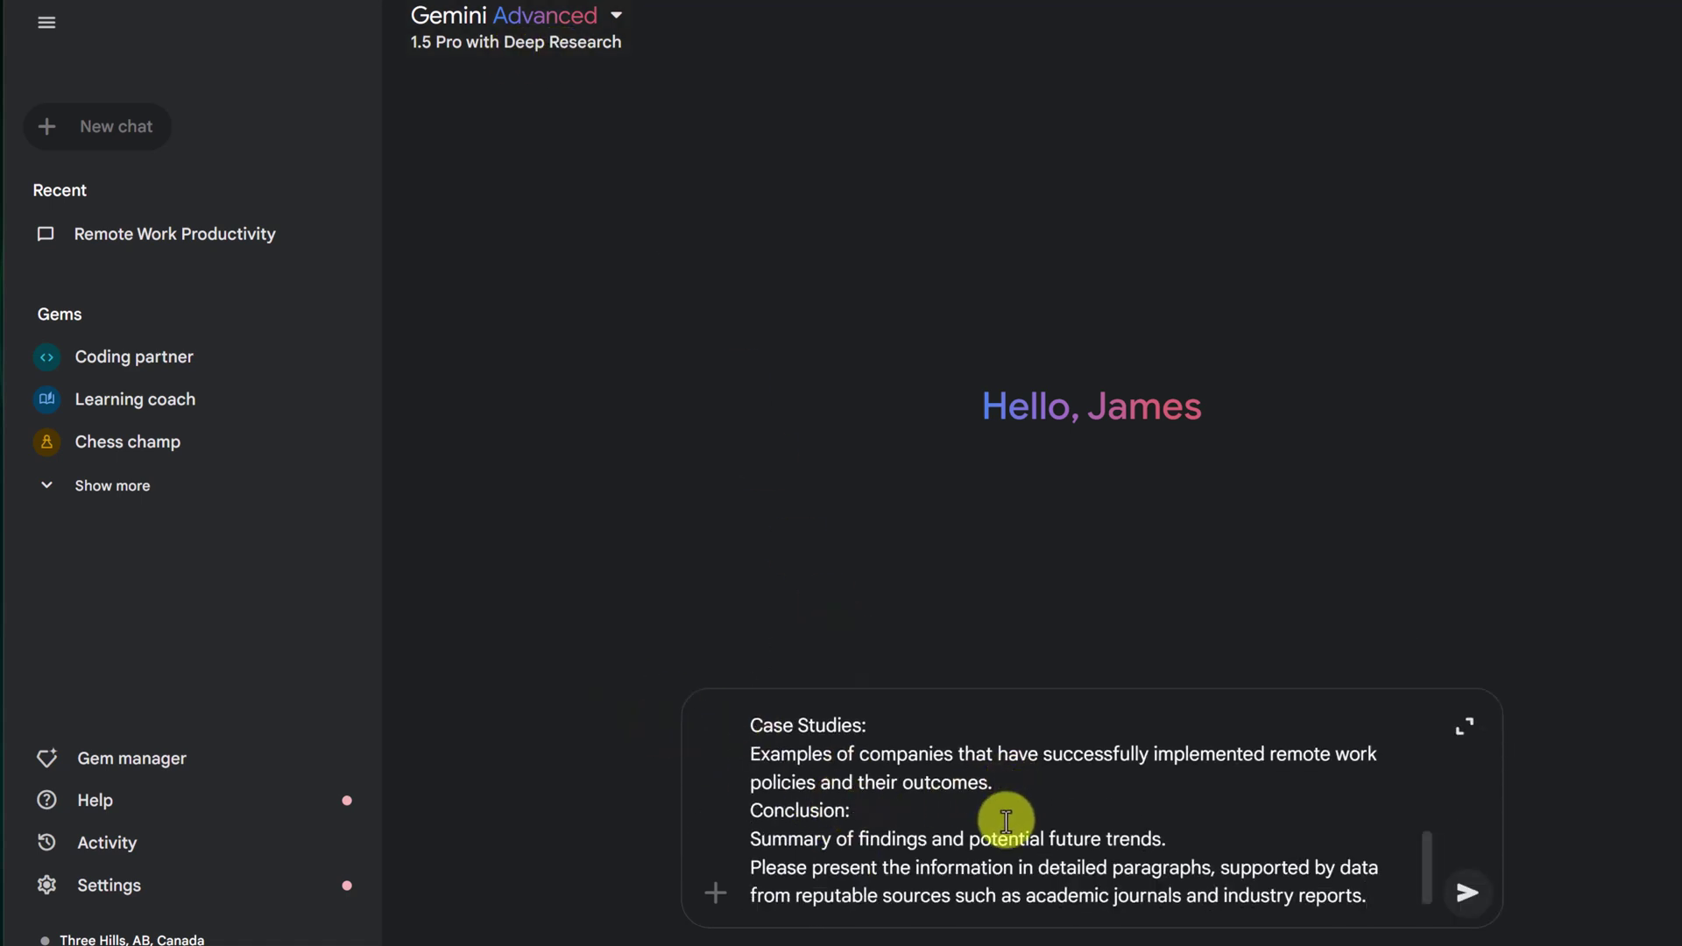
scroll(1002, 815, up, 5)
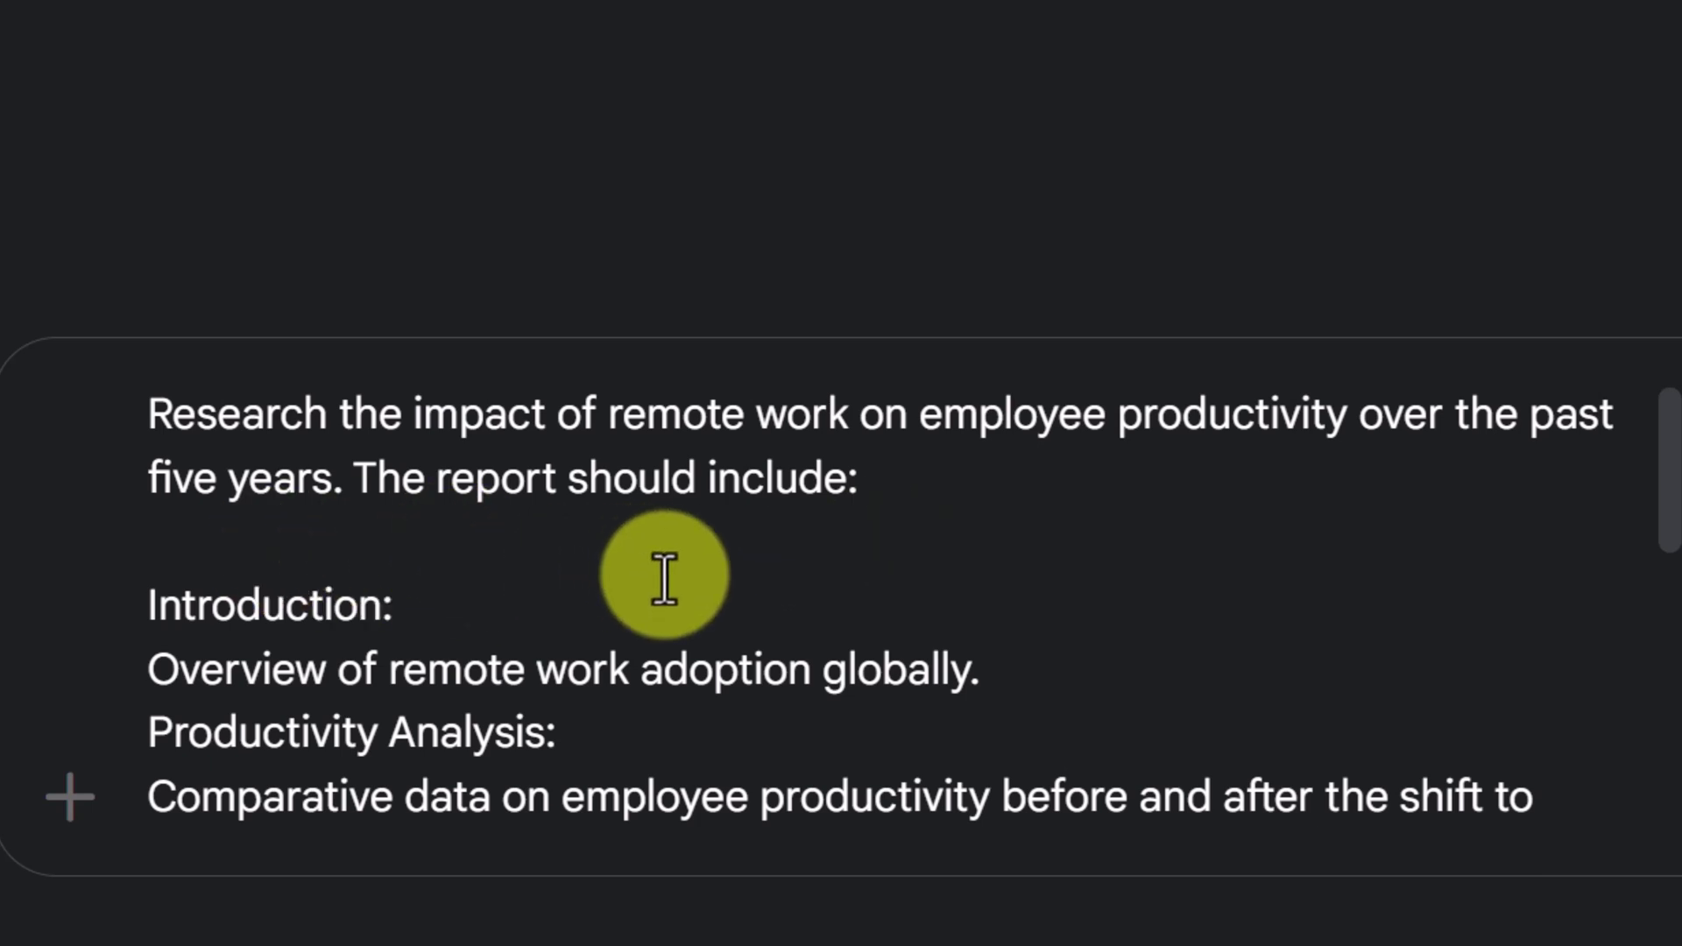
scroll(666, 579, down, 2)
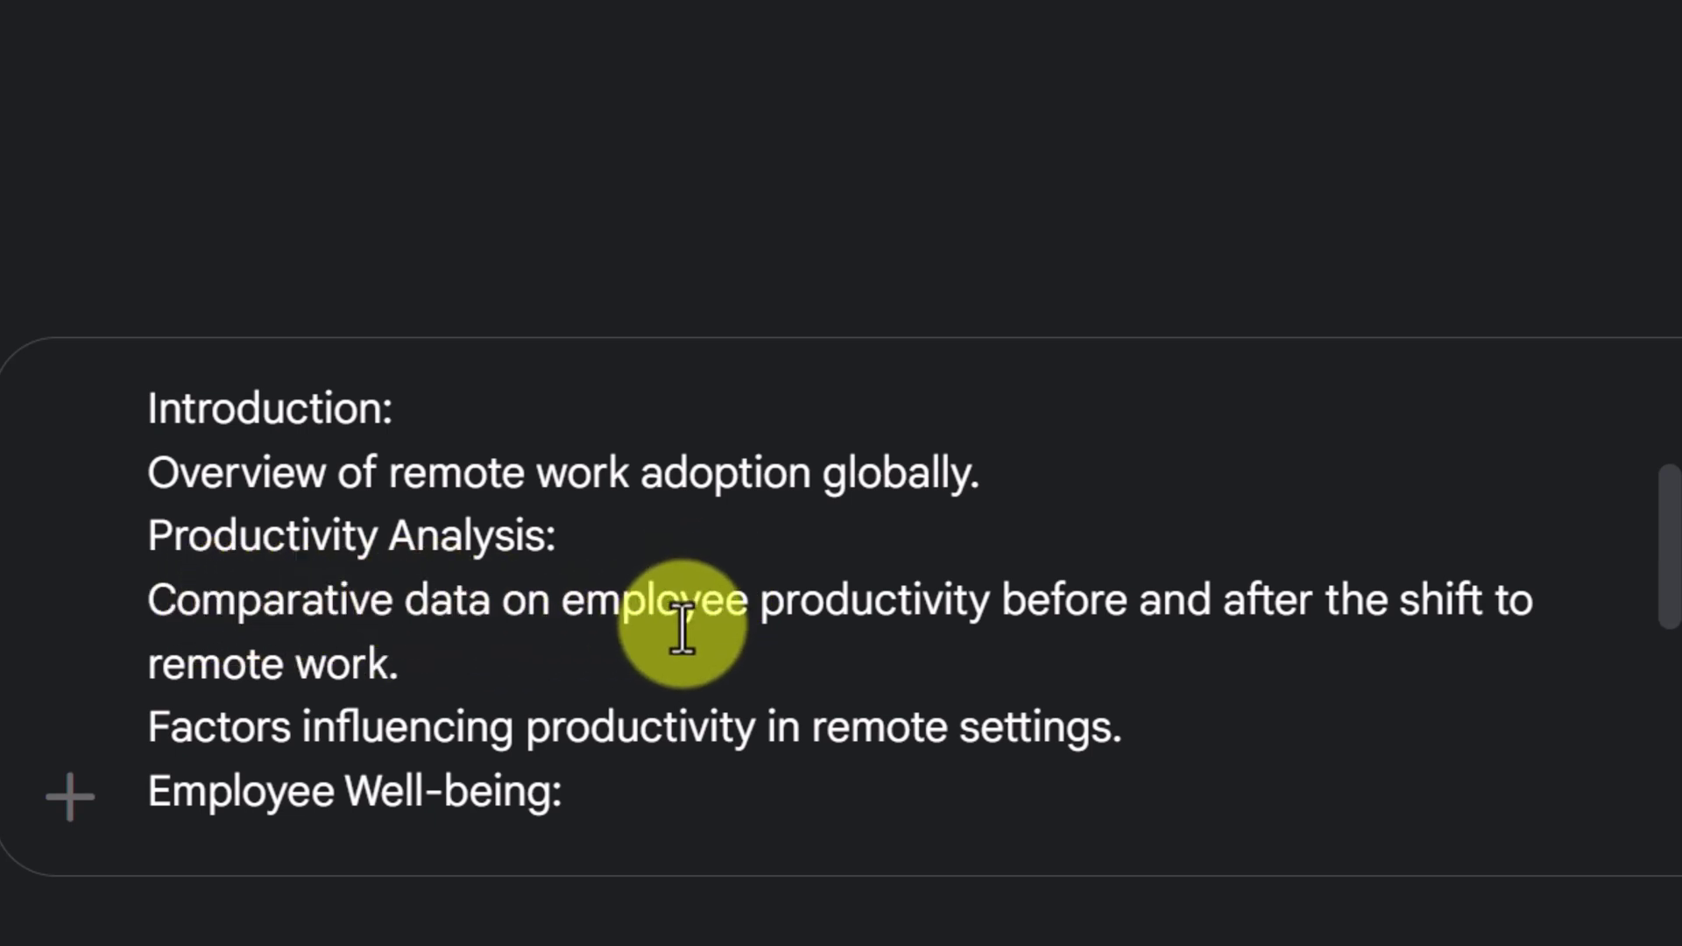
scroll(692, 631, down, 2)
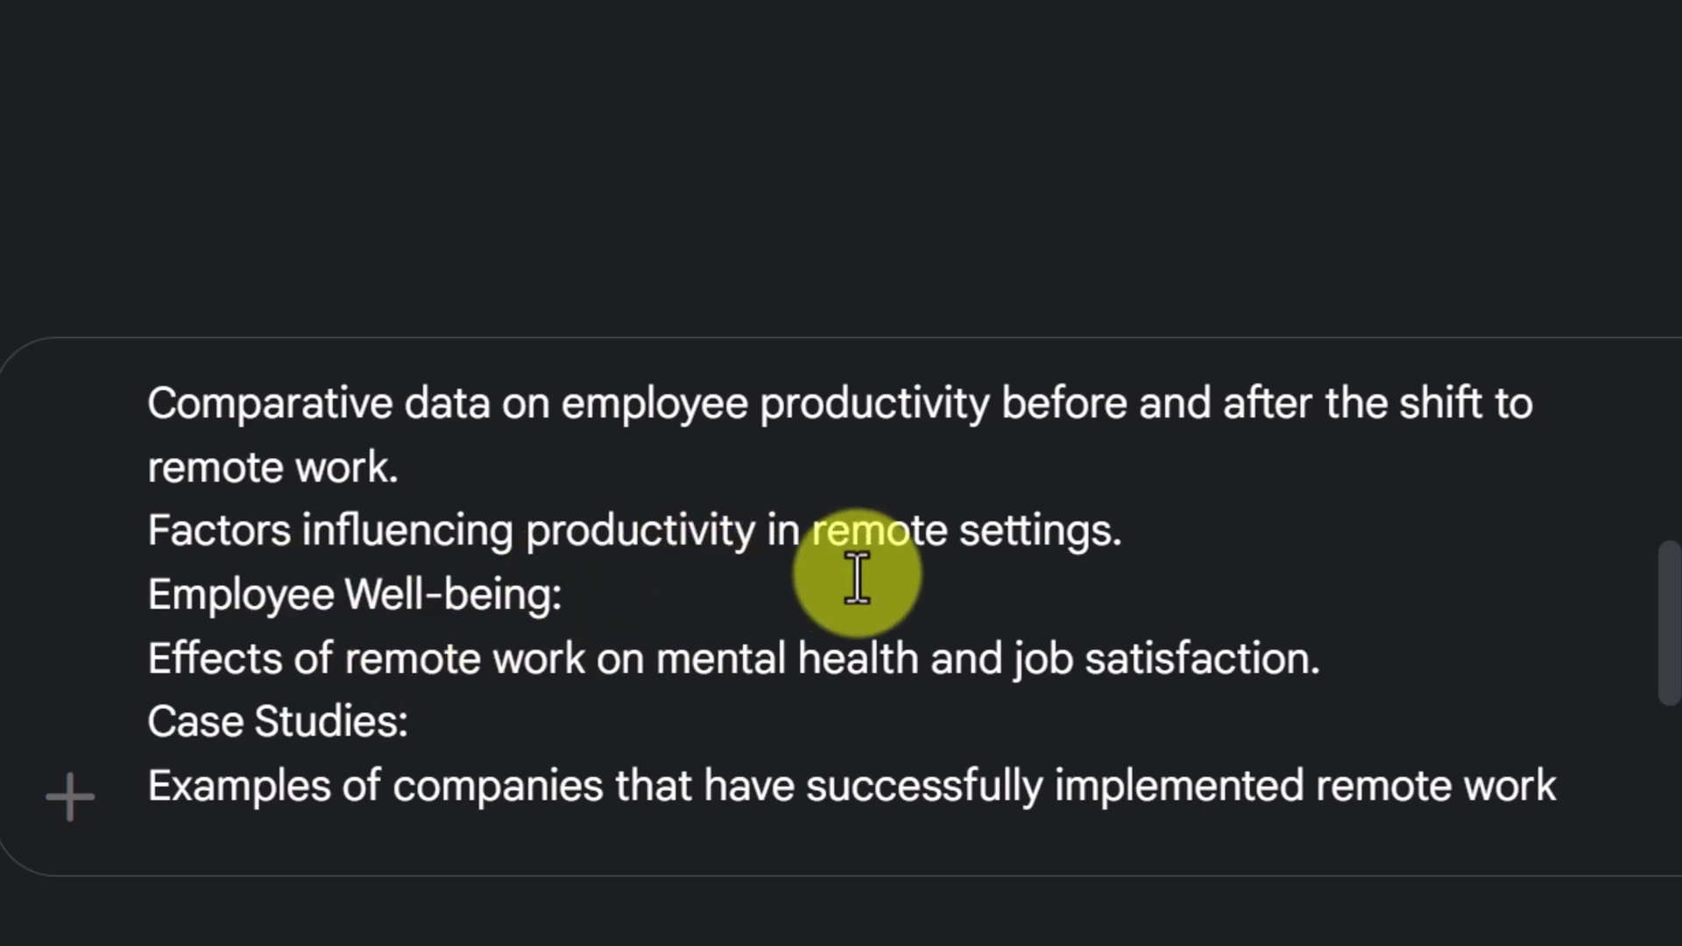
scroll(967, 565, down, 2)
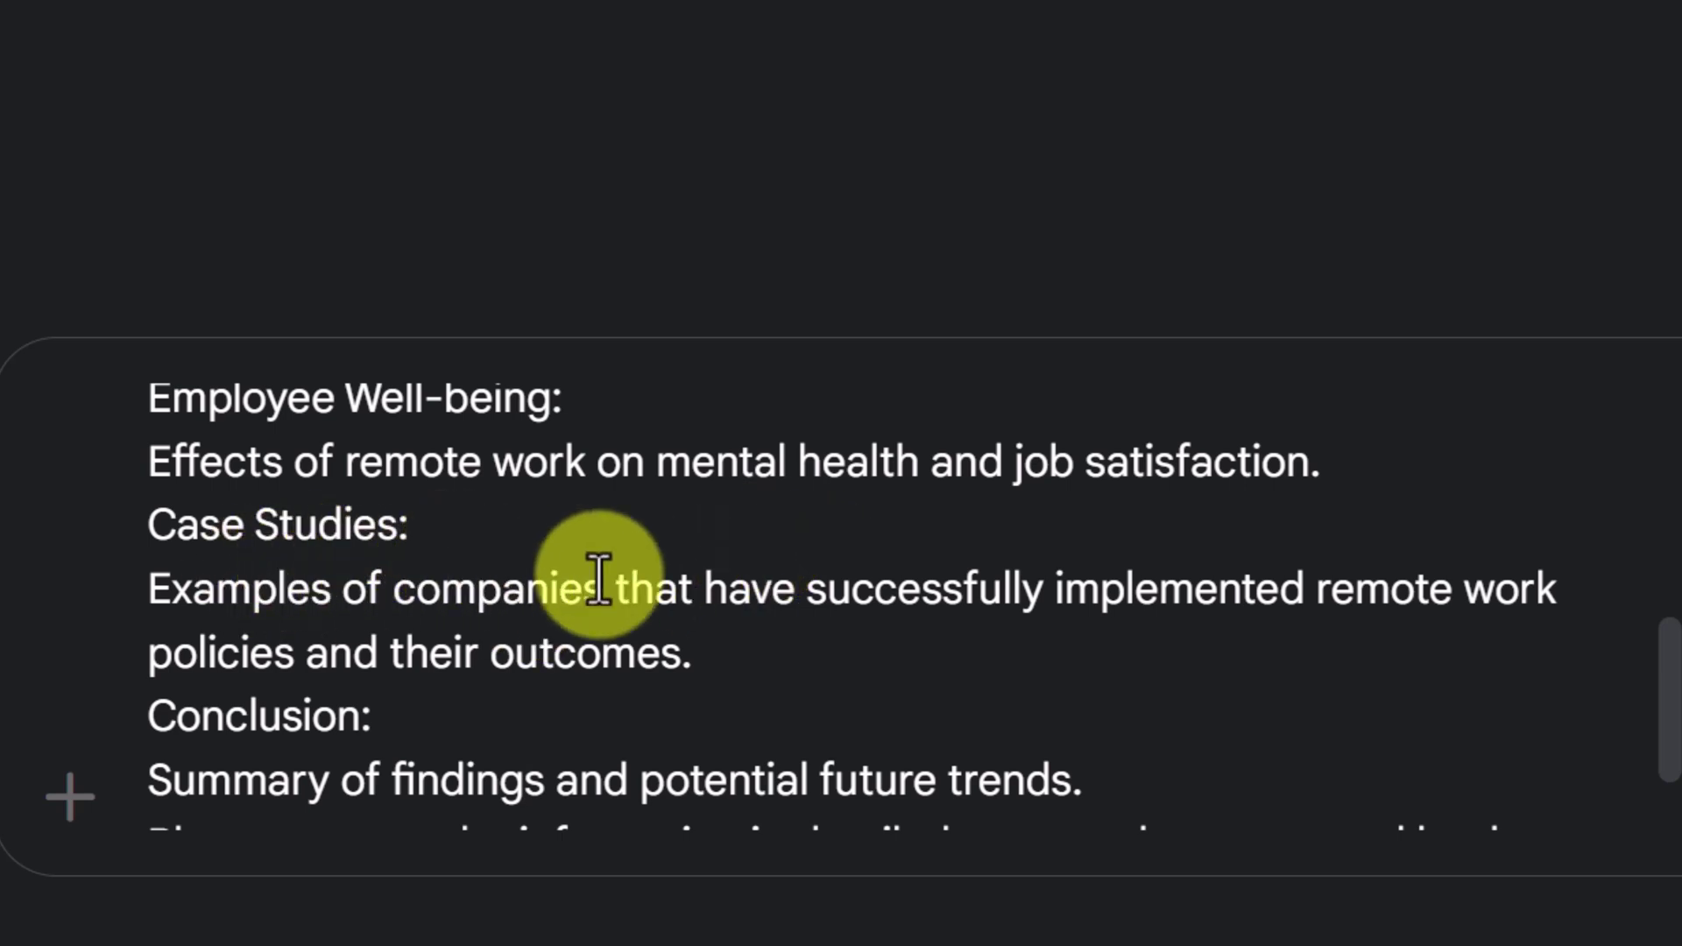
scroll(894, 613, down, 2)
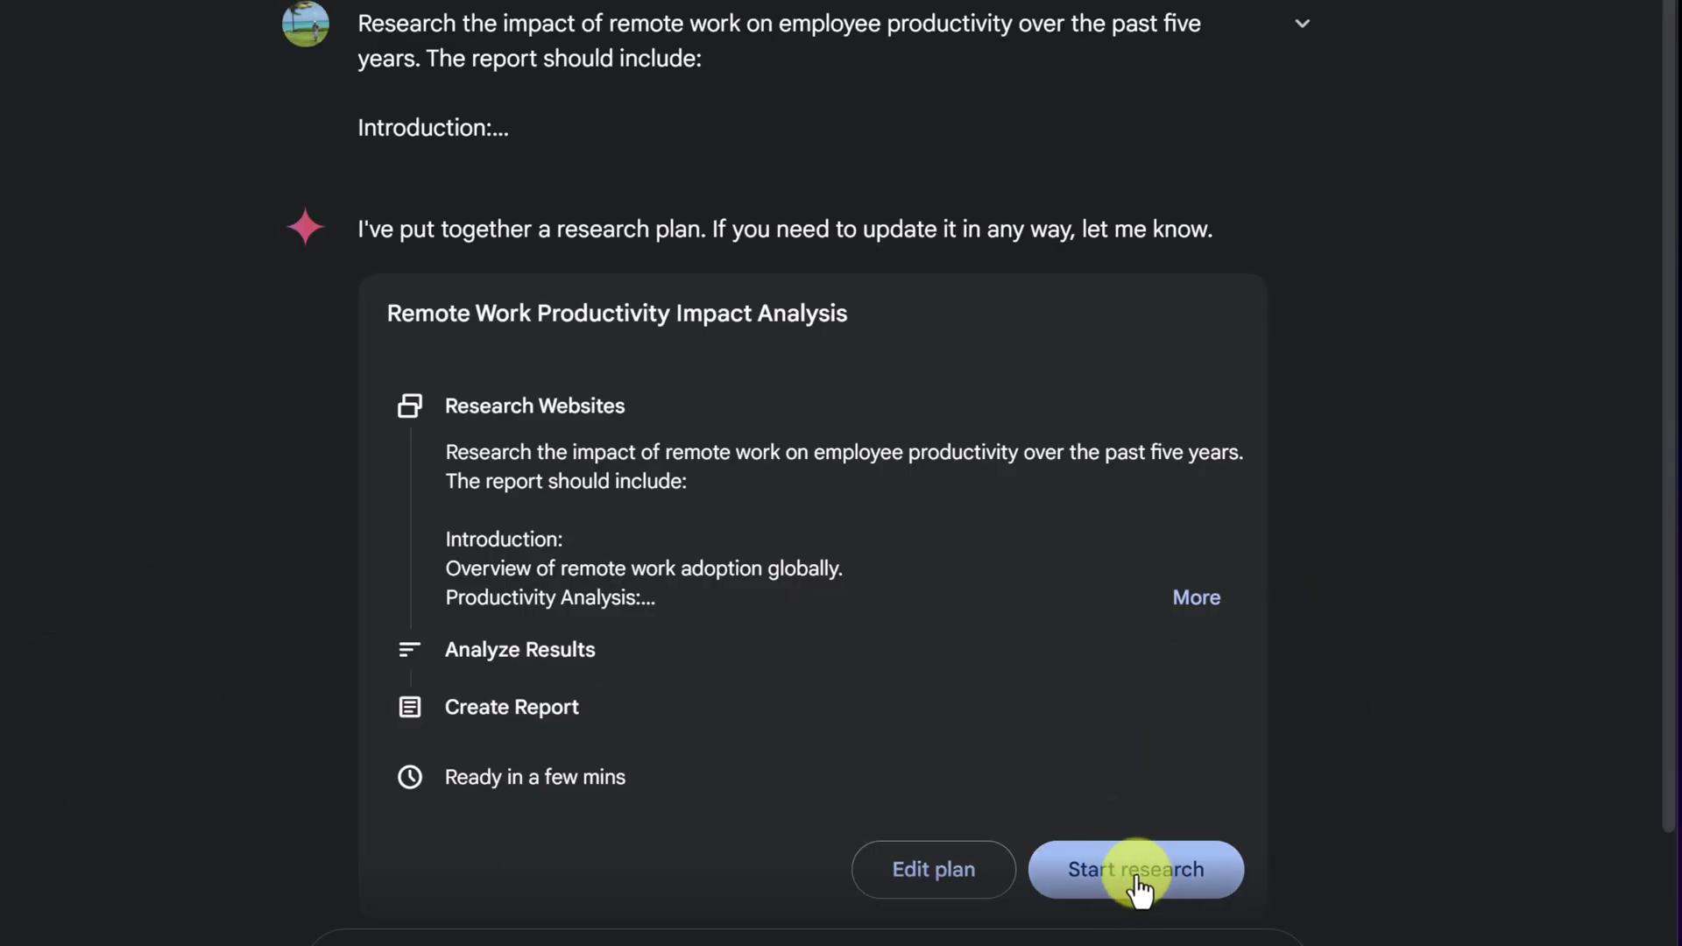
Start research on the Remote Work Productivity Impact Analysis plan to produce the five-year report
click(1141, 880)
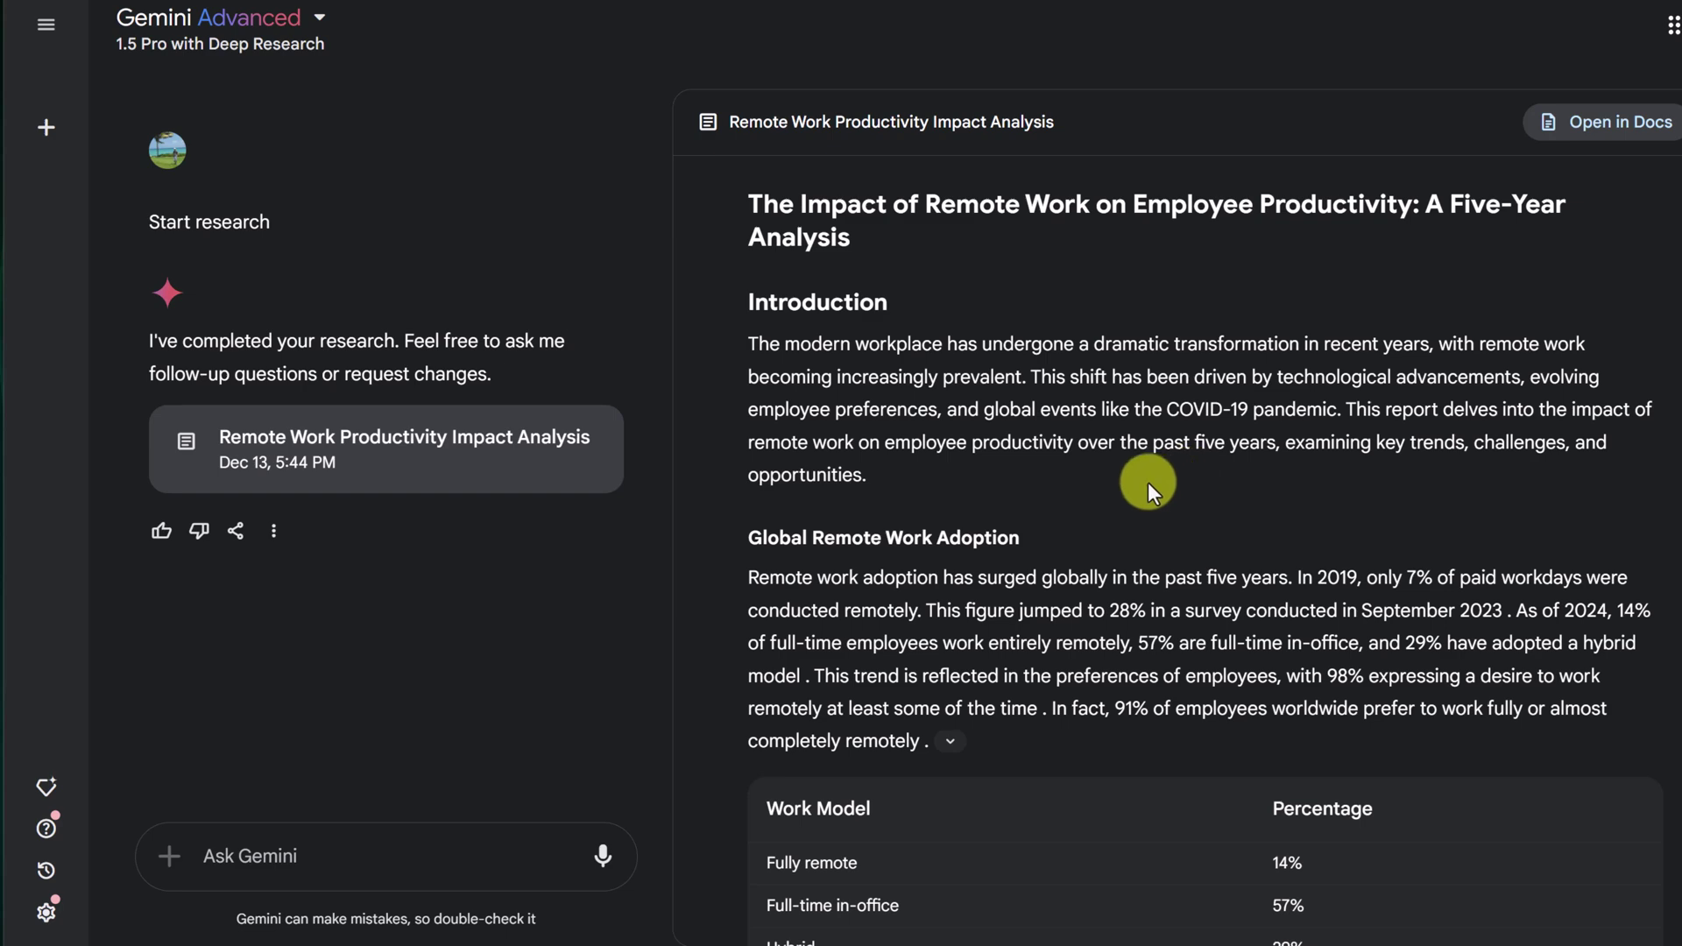
Read through the five-year analysis report, showing the source for the Domino case-study bullet
scroll(1148, 482, down, 5)
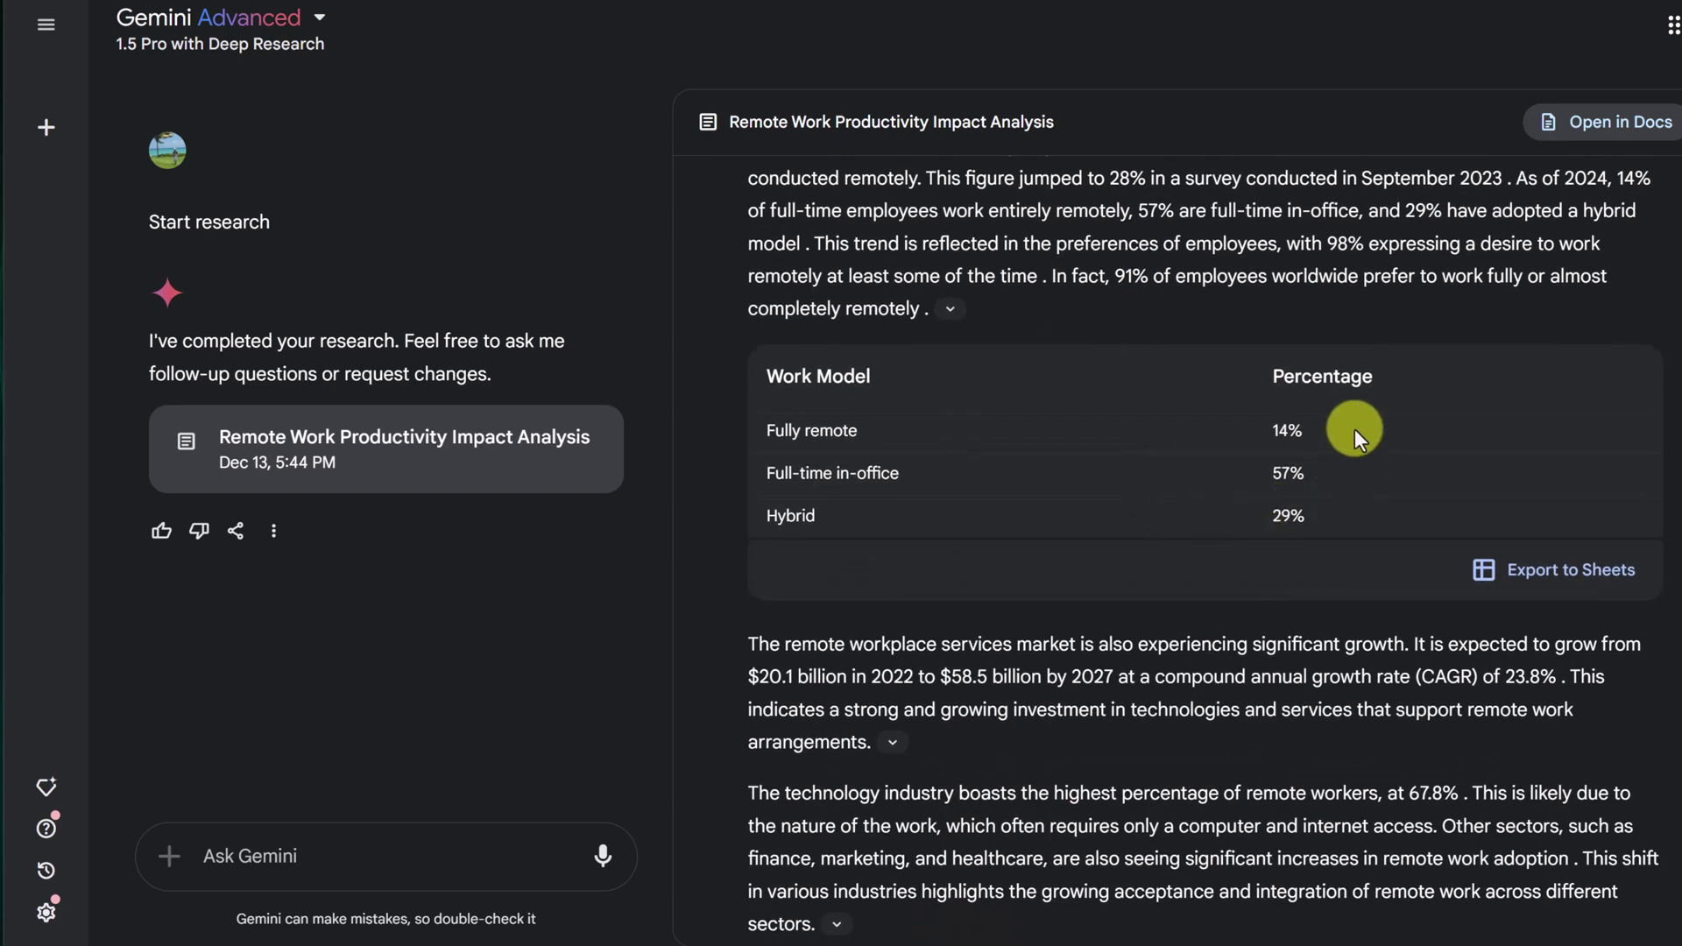
scroll(1074, 485, down, 9)
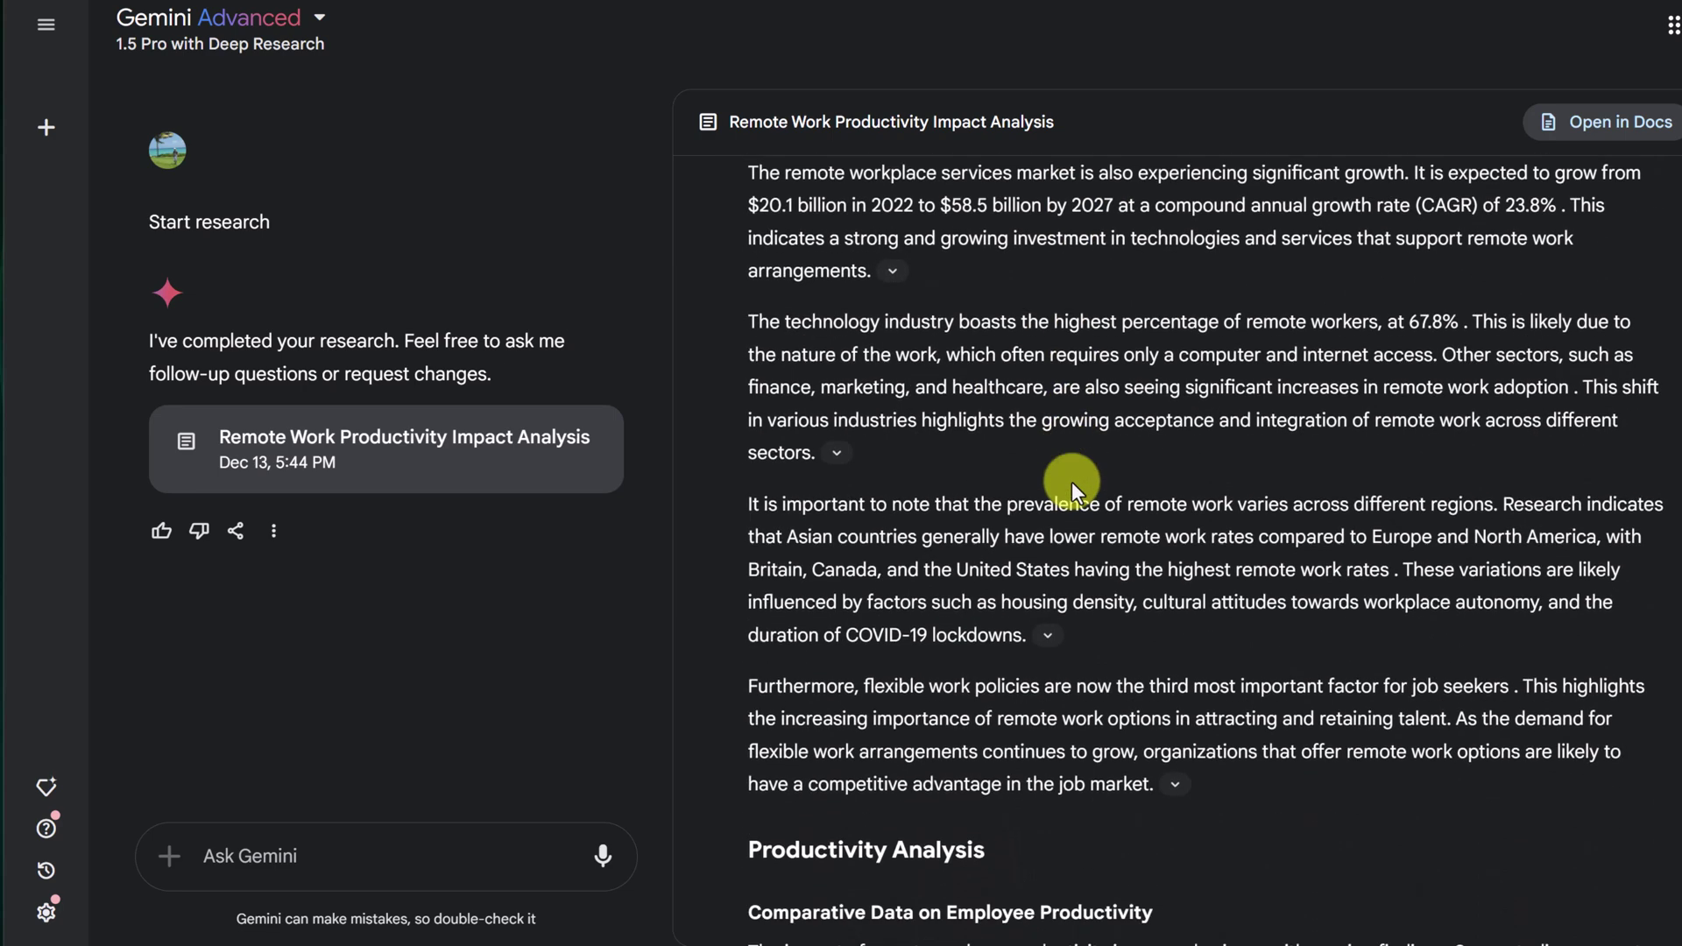
scroll(1071, 482, down, 3)
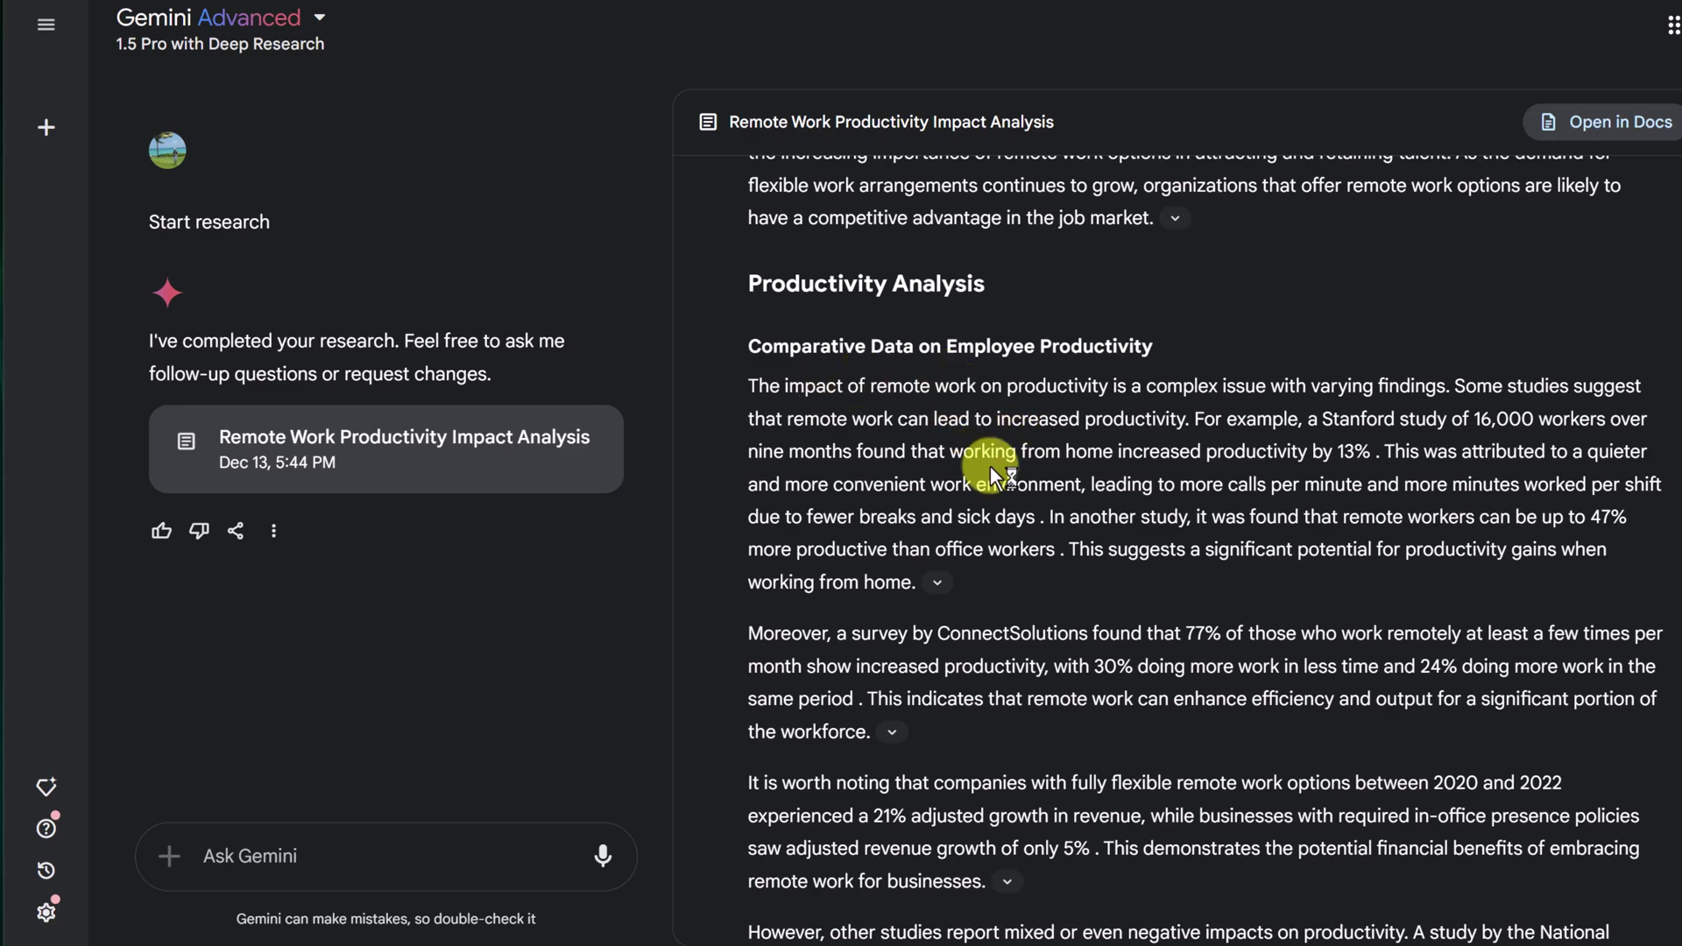
scroll(1008, 469, down, 10)
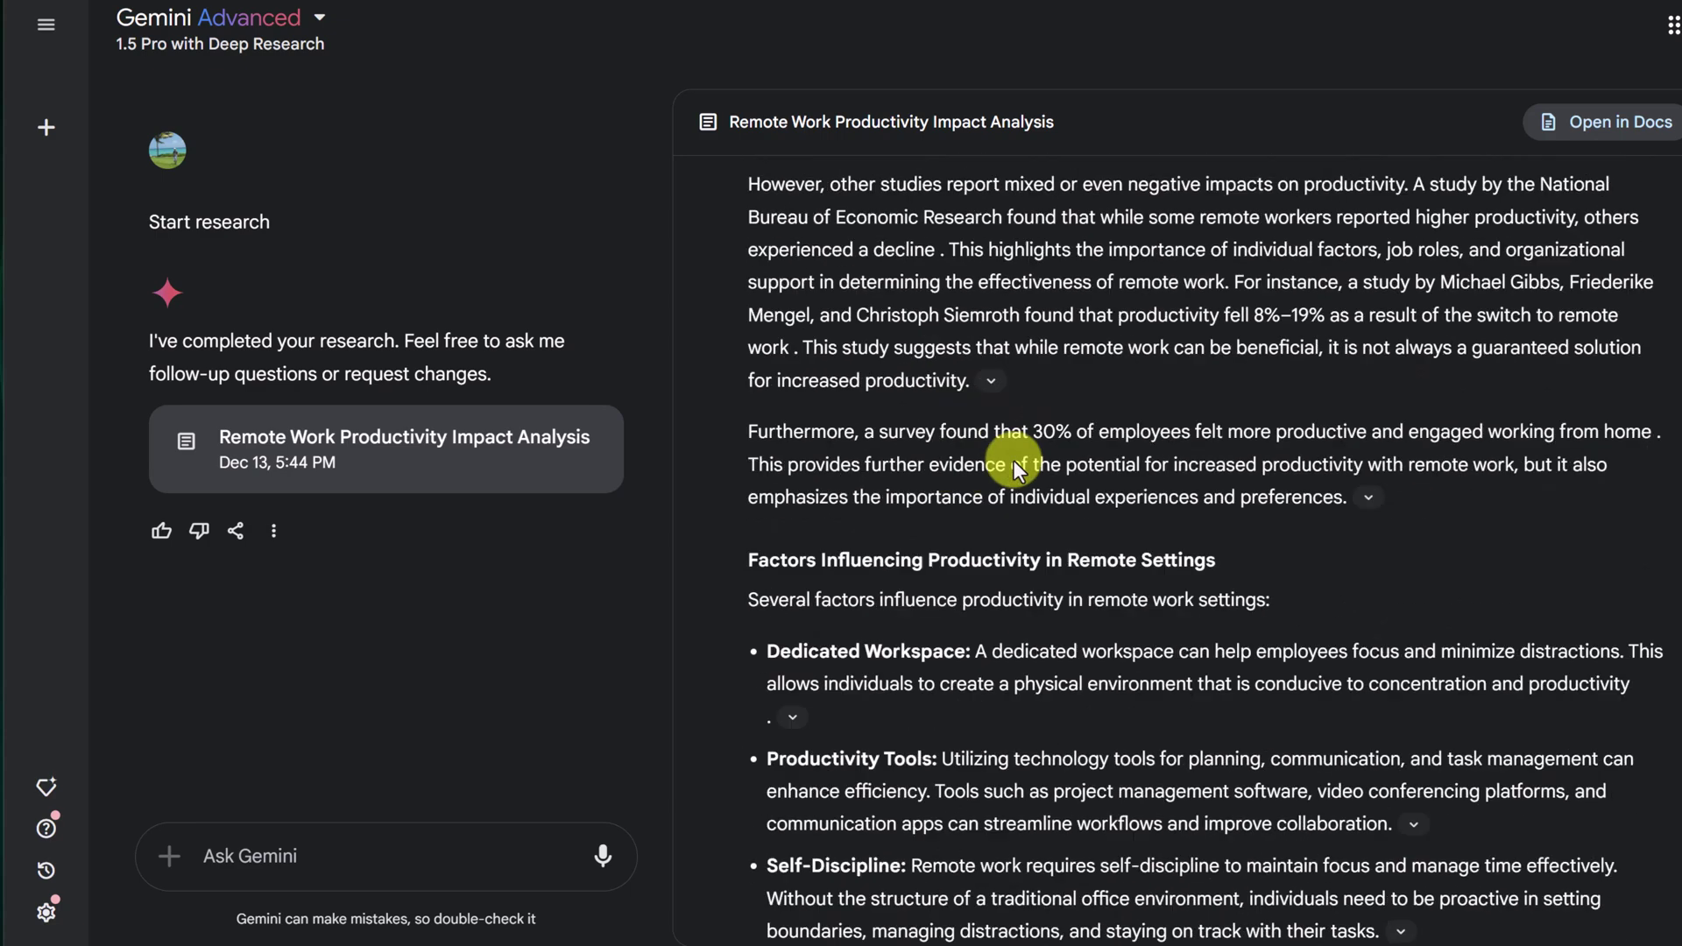
scroll(1013, 460, down, 9)
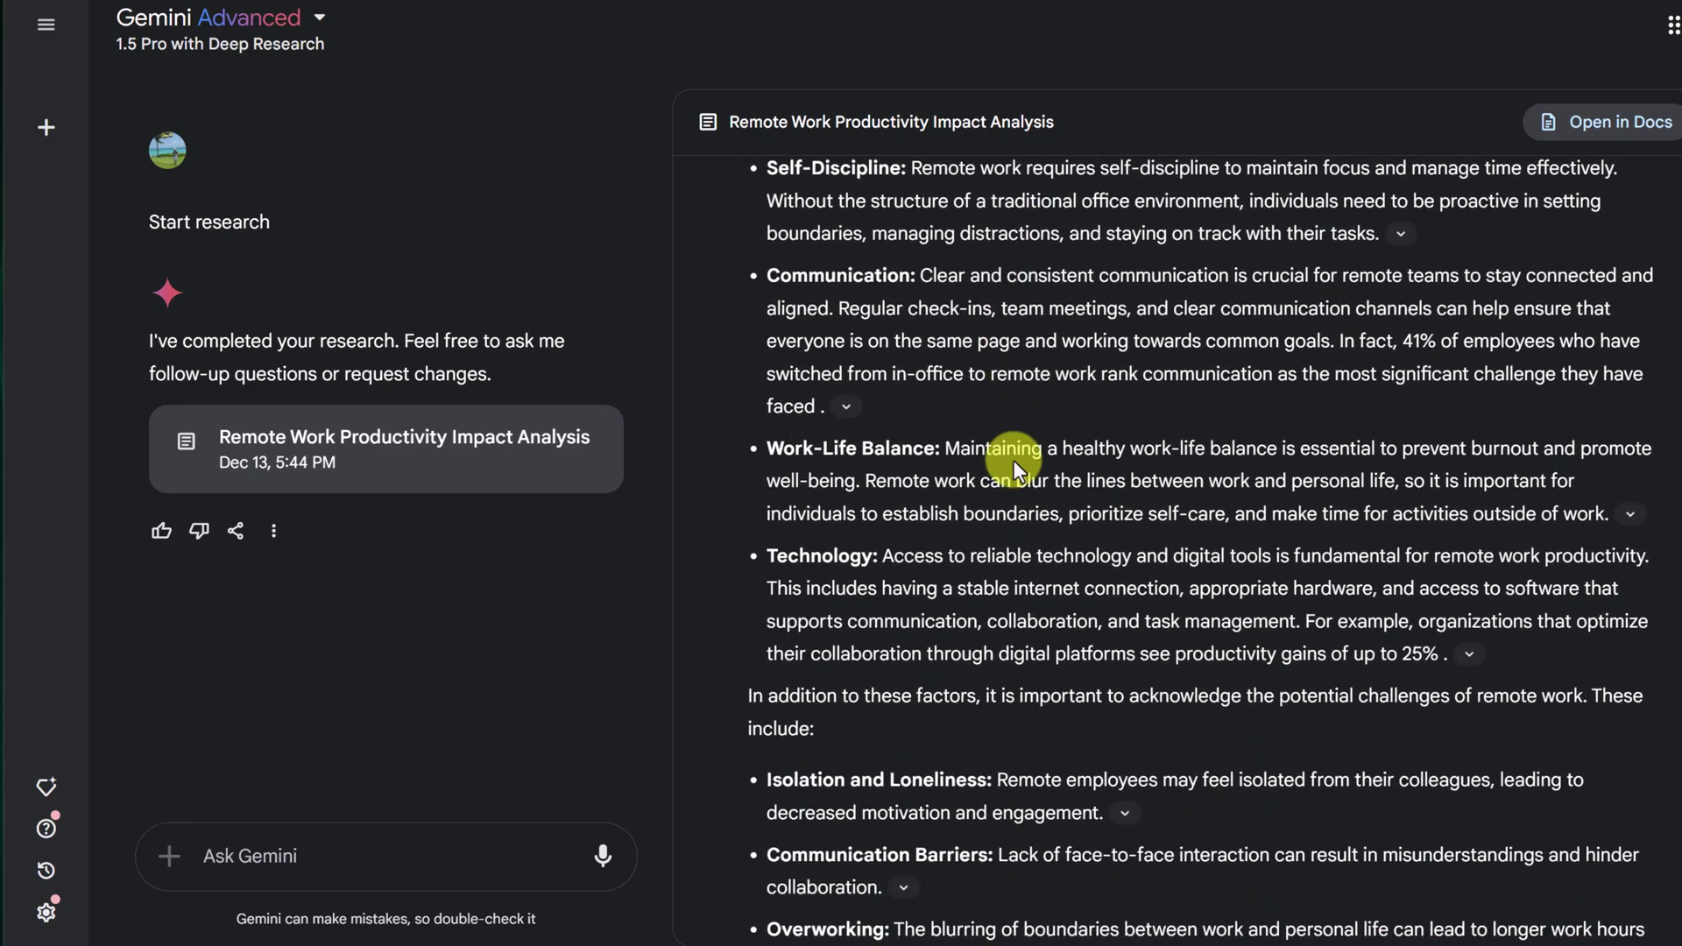
scroll(1013, 460, down, 7)
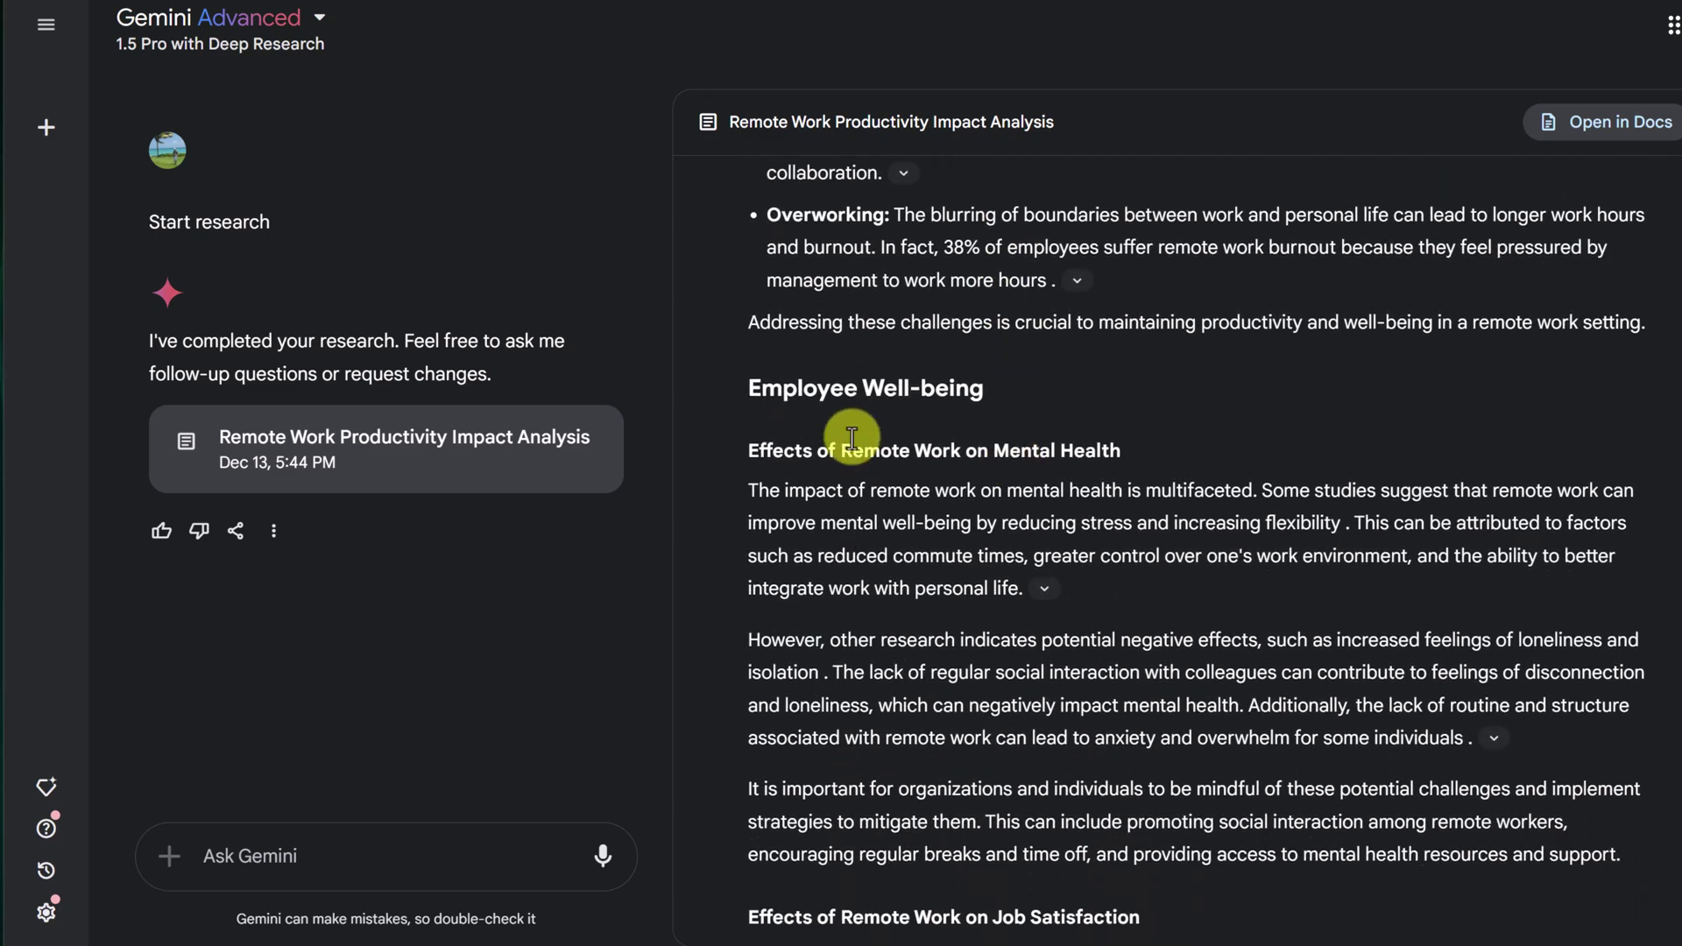
scroll(982, 481, down, 7)
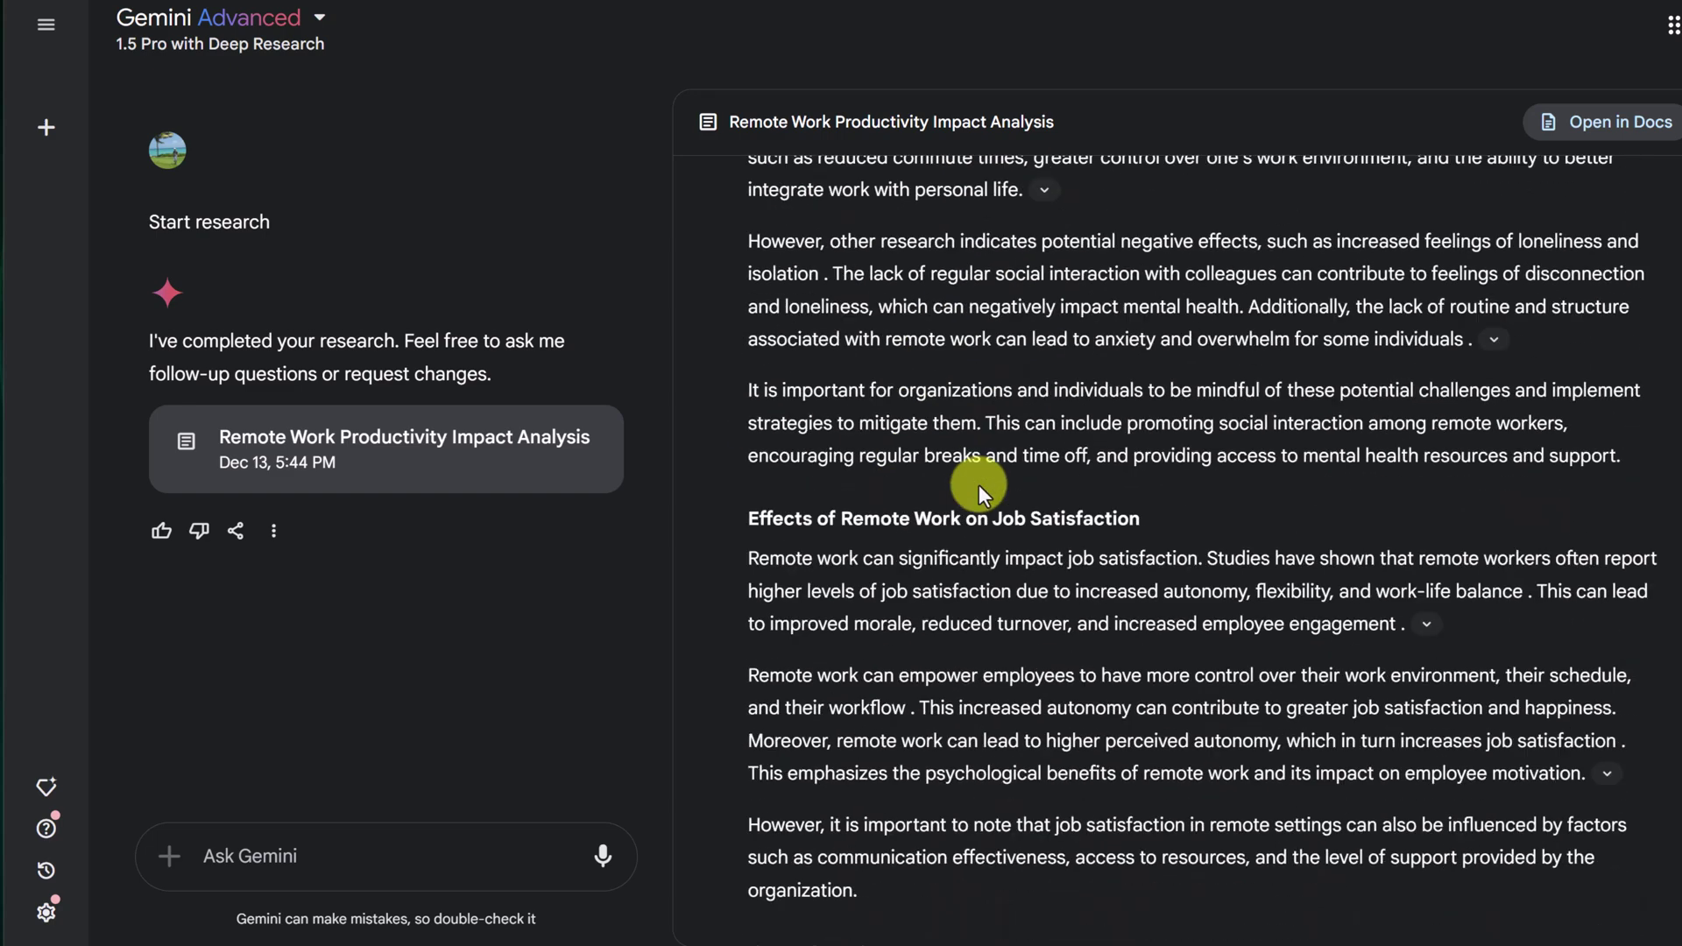
scroll(979, 483, down, 4)
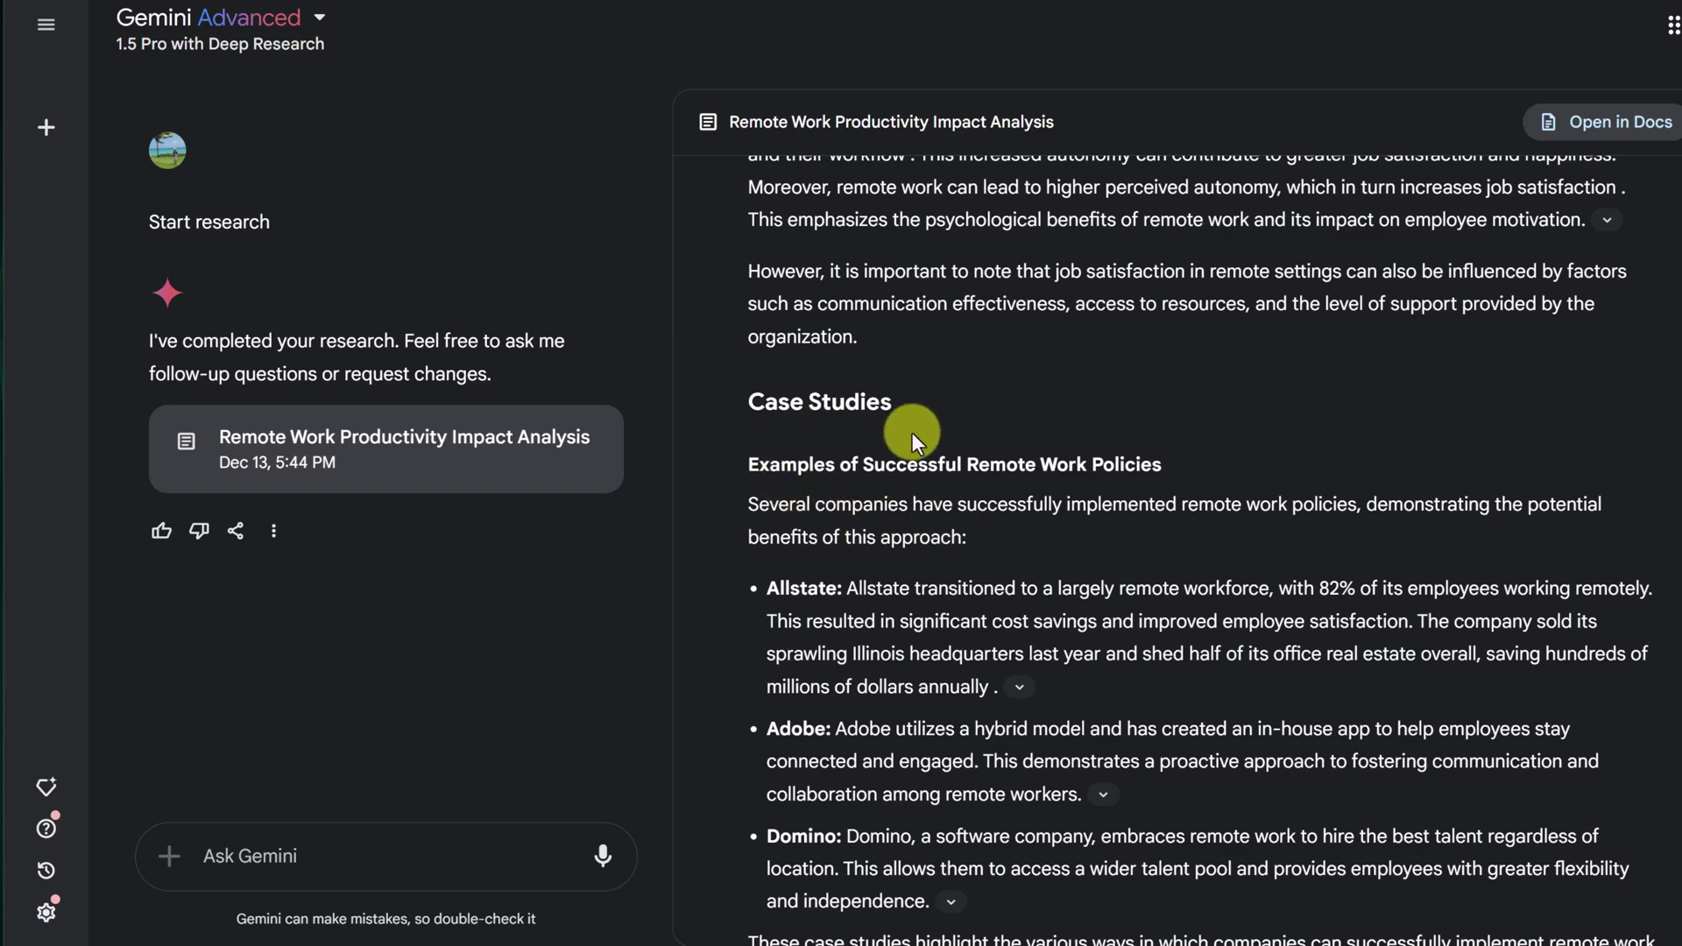
scroll(913, 433, down, 5)
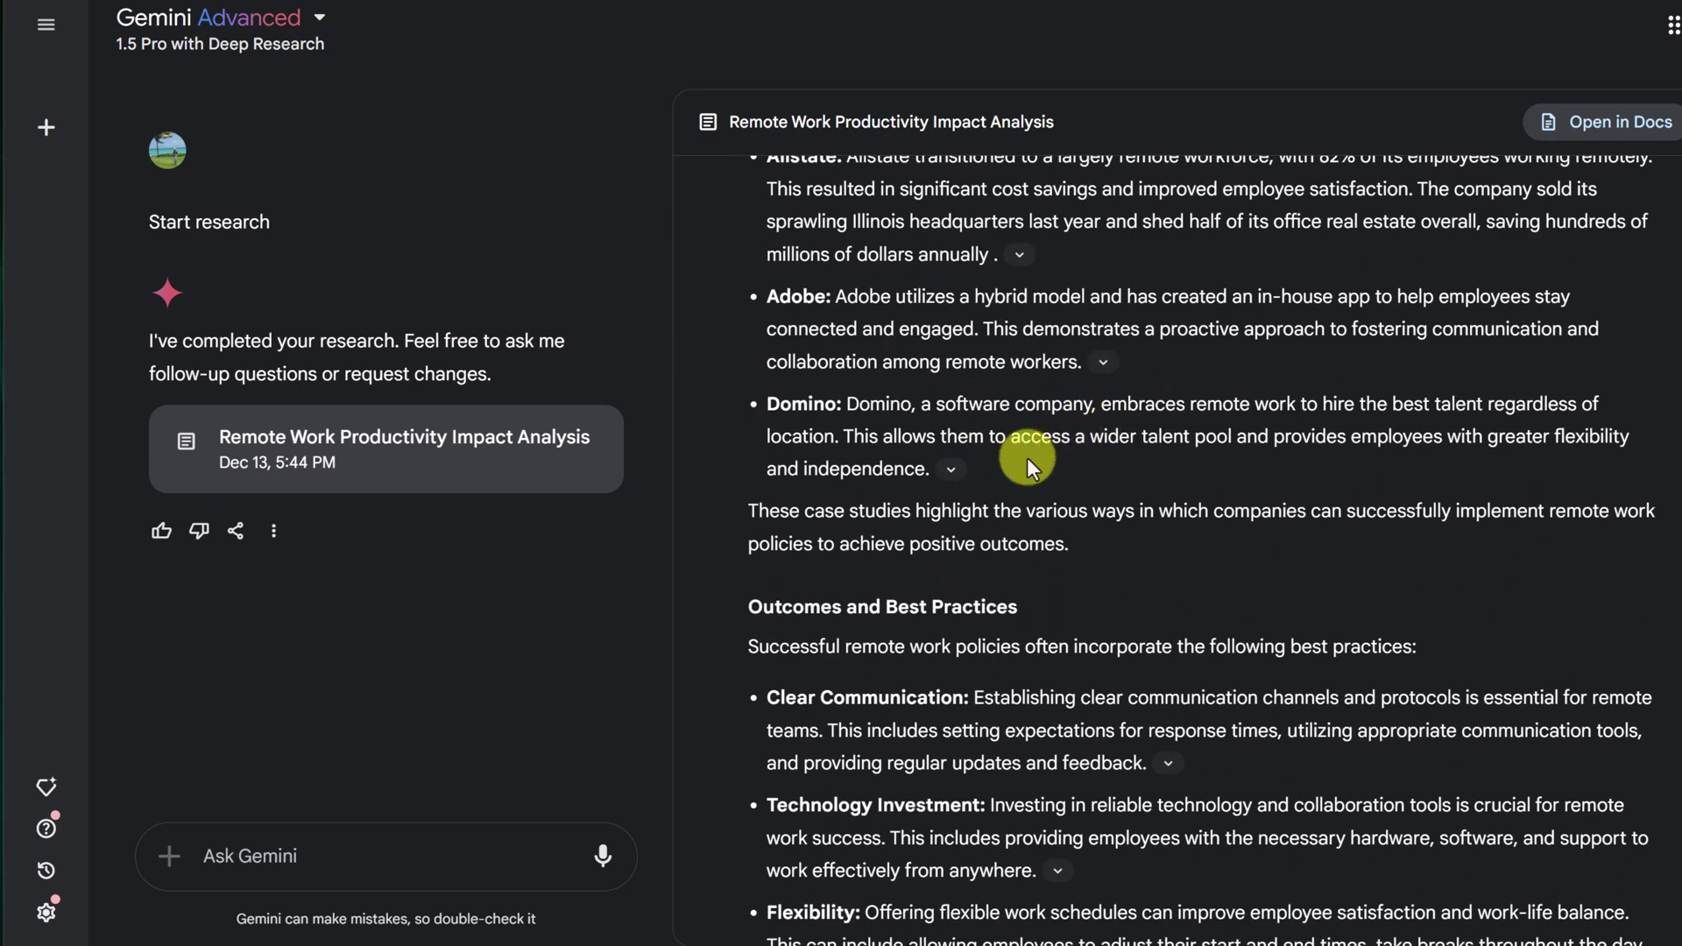
click(951, 470)
scroll(1050, 480, down, 6)
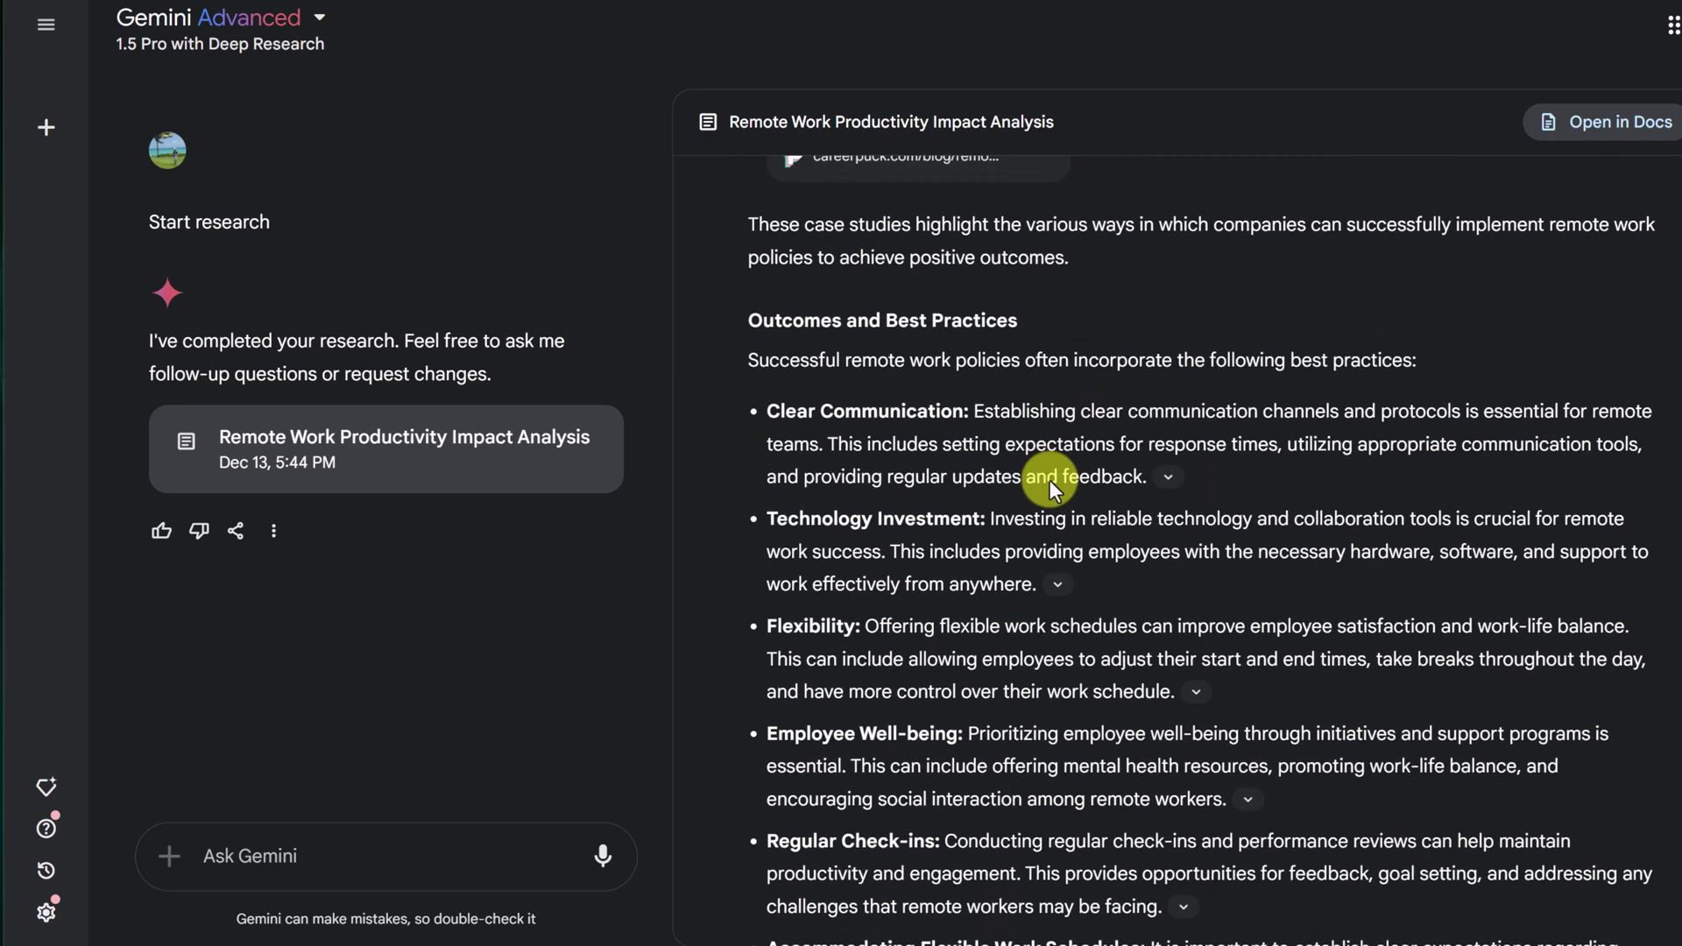
scroll(1050, 481, down, 20)
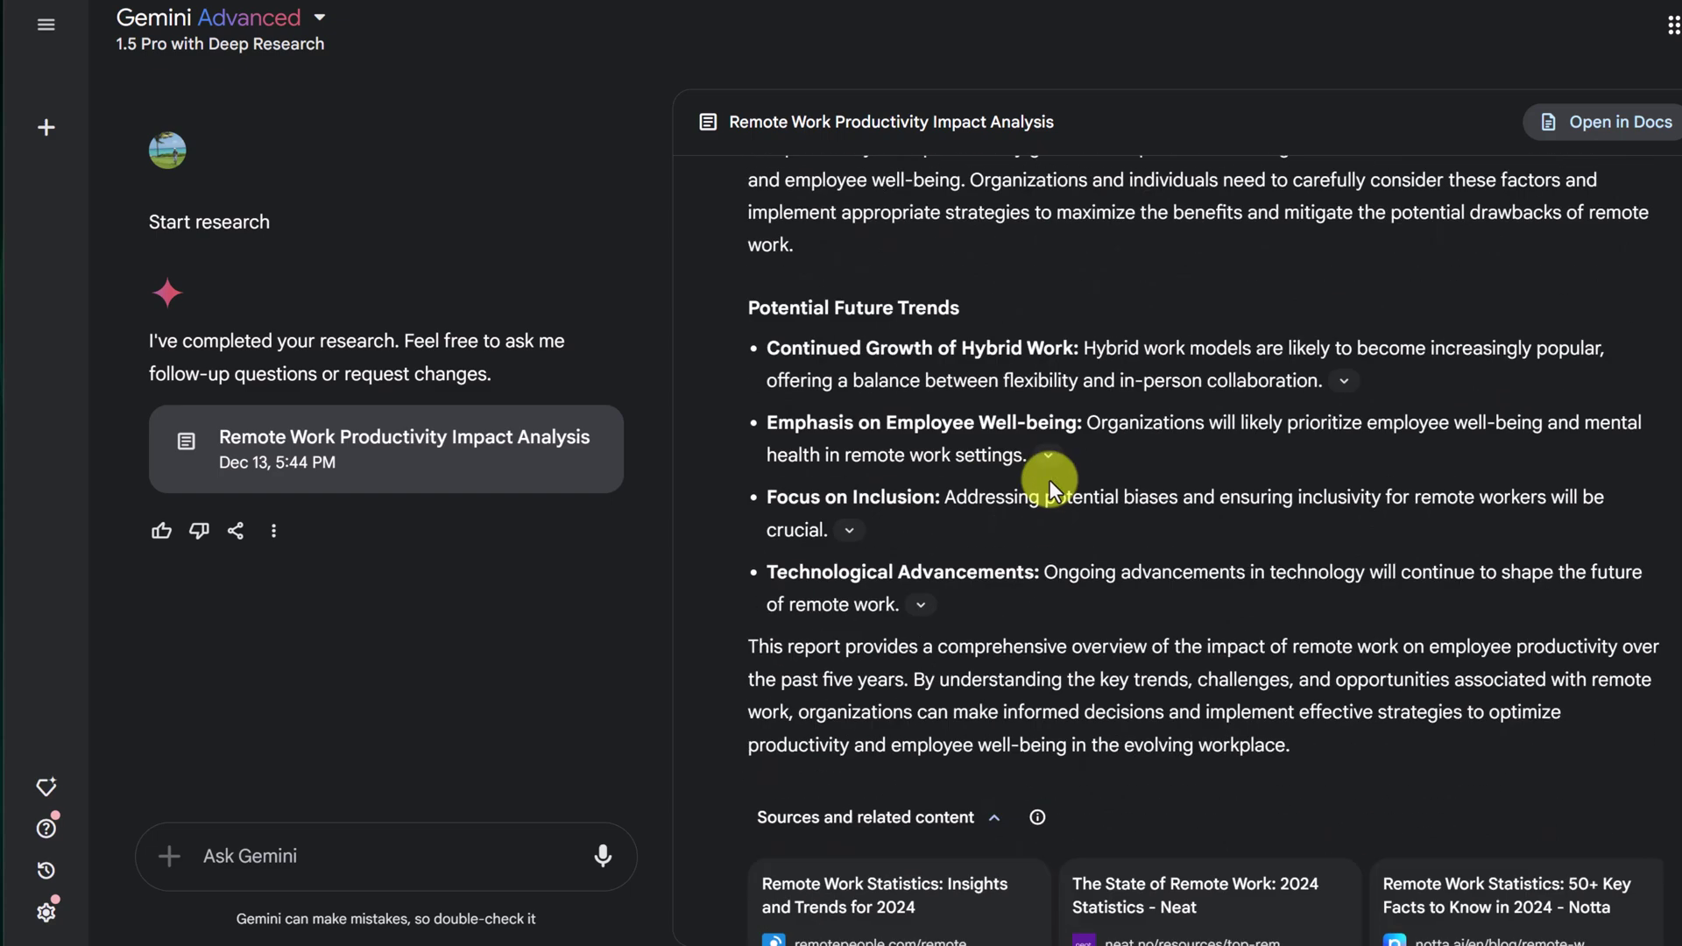
scroll(1050, 481, down, 8)
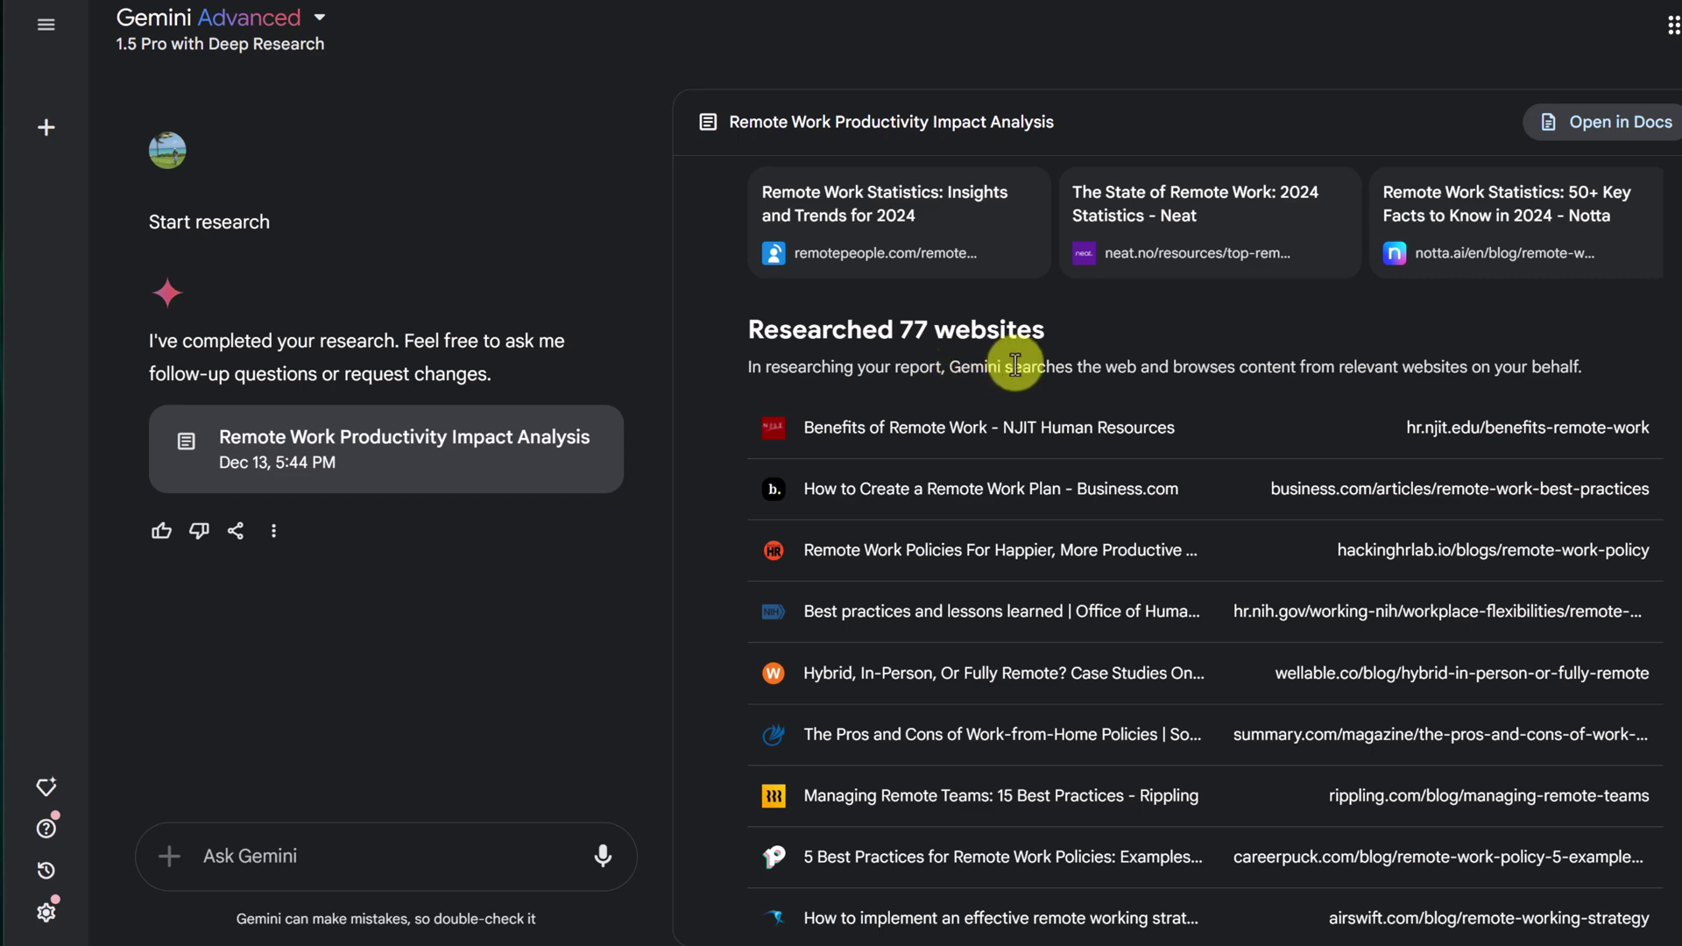
scroll(1246, 600, down, 2)
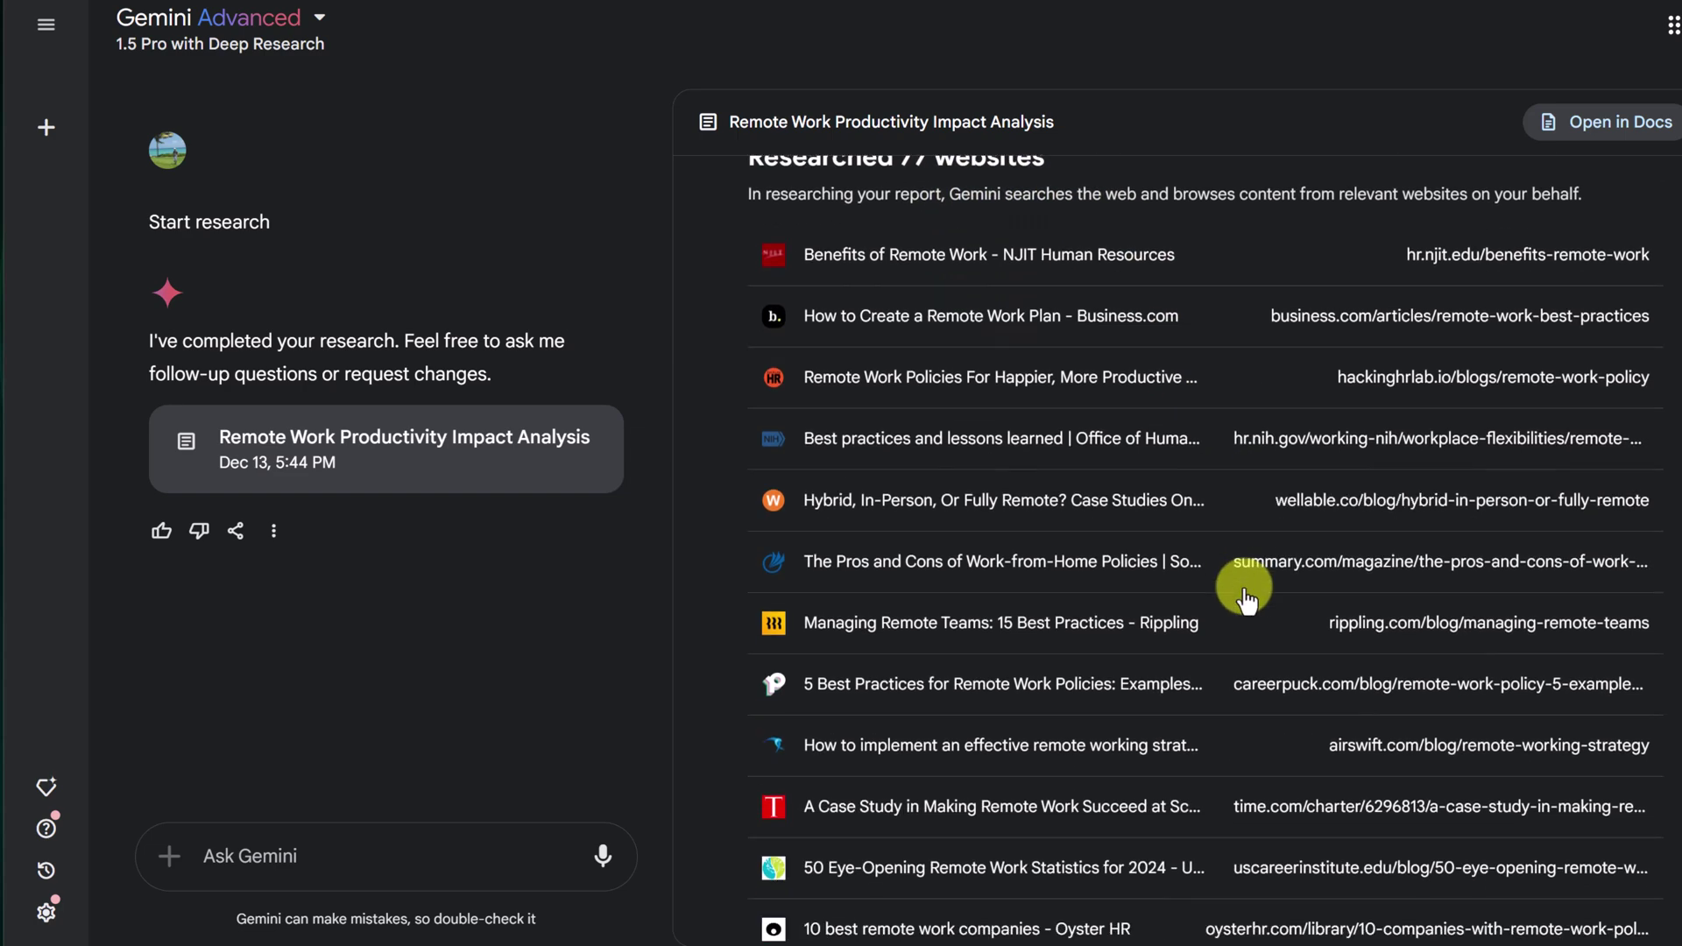